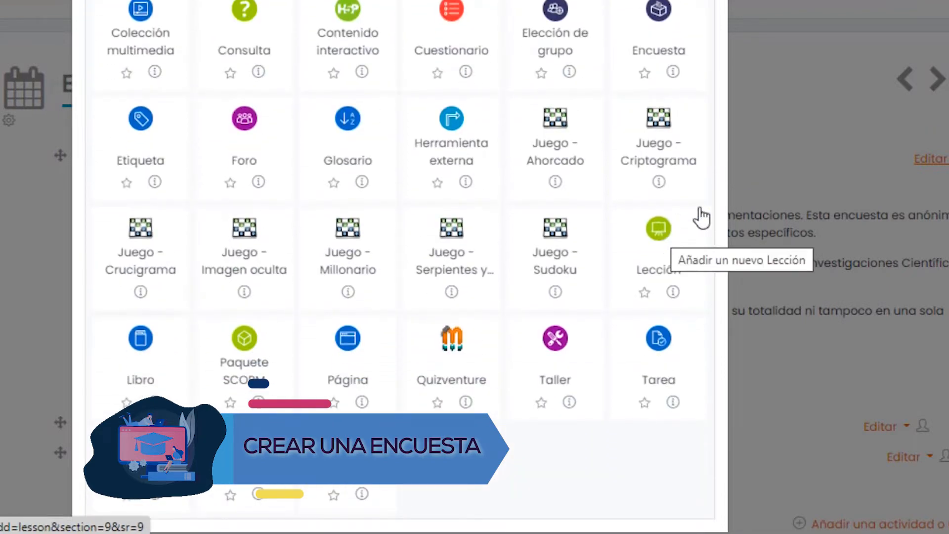
# Step: Close the activity chooser and open the settings of the Encuesta final survey activity
pyautogui.click(781, 142)
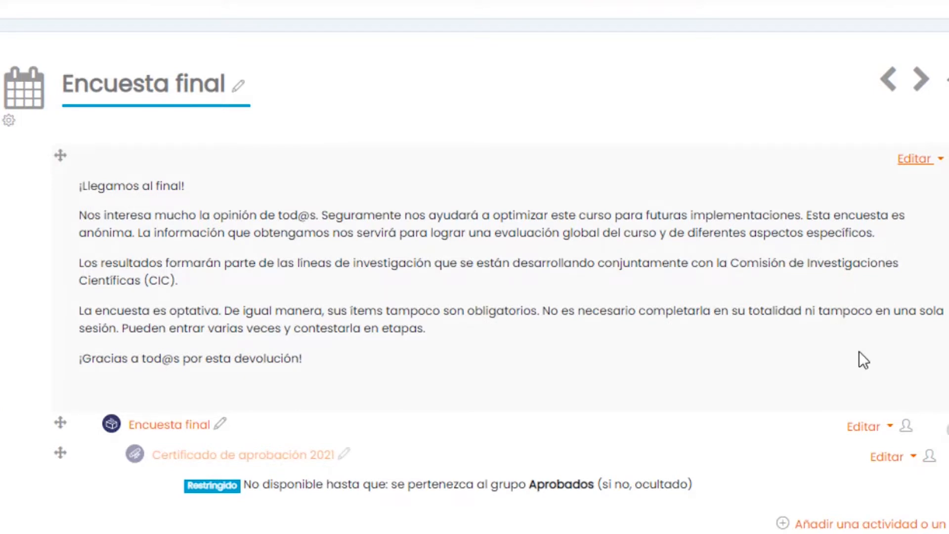
pyautogui.click(892, 432)
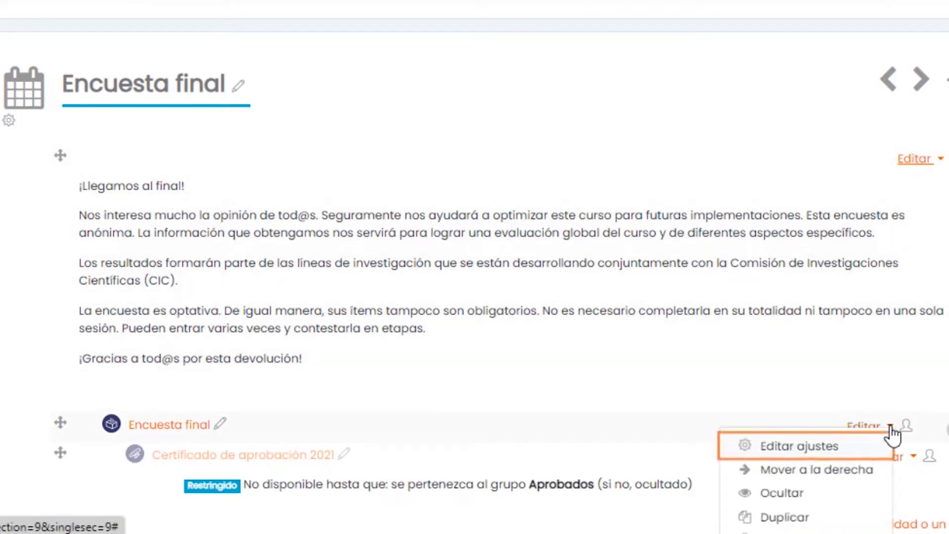
pyautogui.click(822, 447)
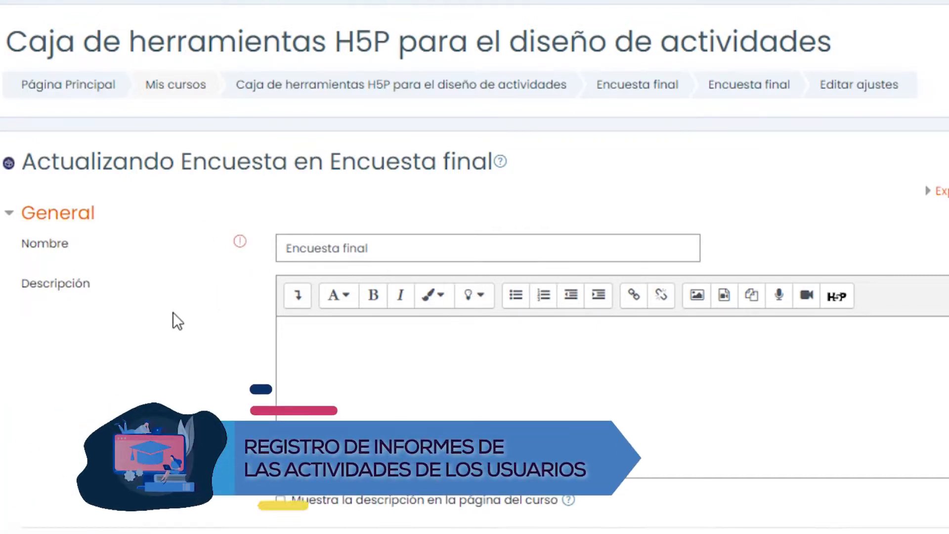
# Step: Expand the Disponibilidad section of the survey settings to review the start and end dates for allowing responses
pyautogui.scroll(-2, 199, 314)
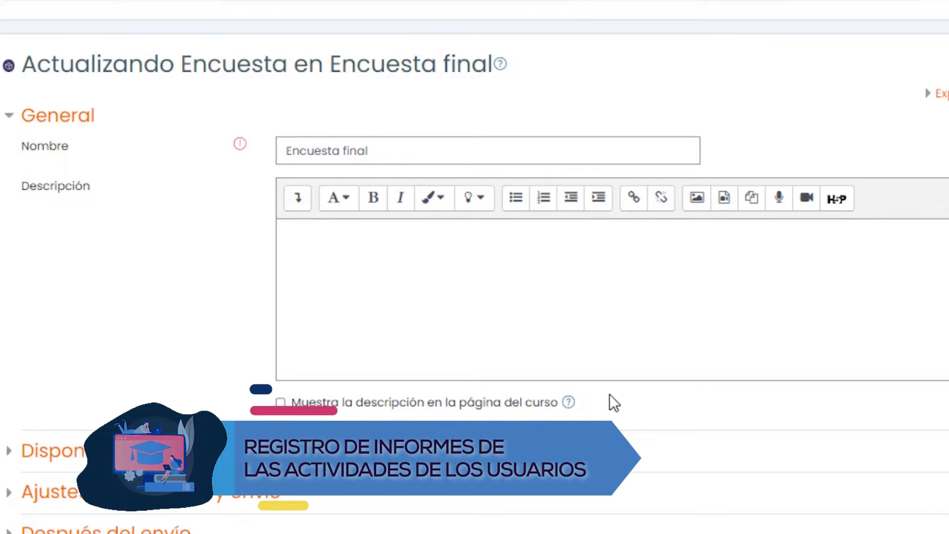
pyautogui.scroll(-2, 610, 393)
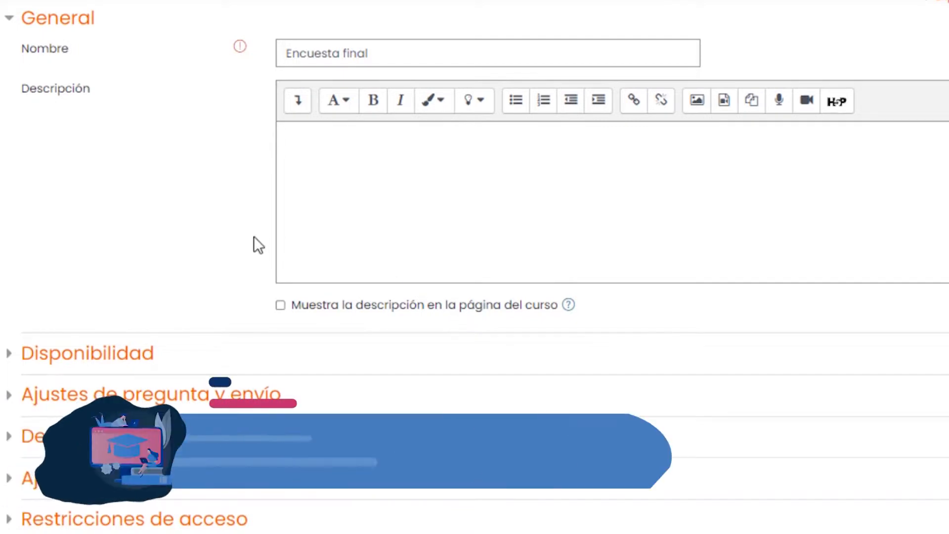
pyautogui.scroll(-4, 197, 191)
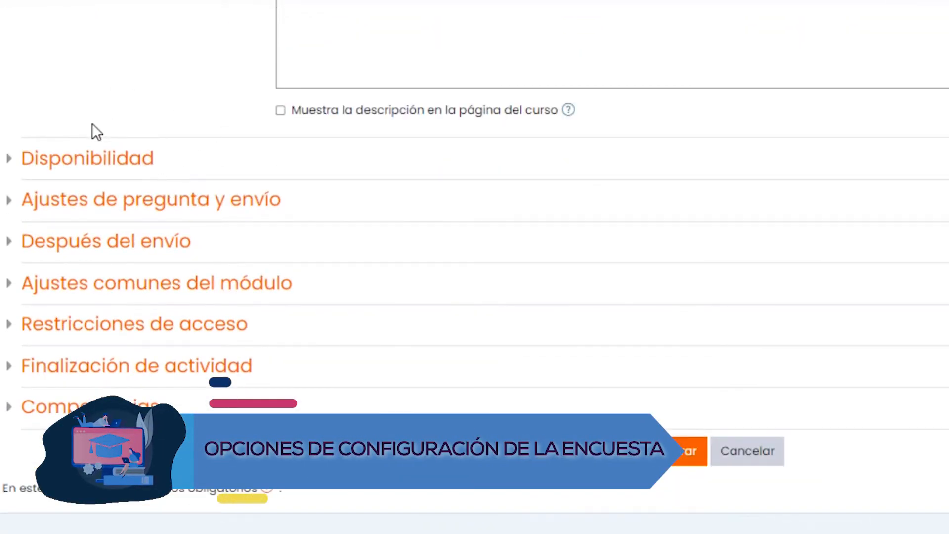
pyautogui.click(10, 168)
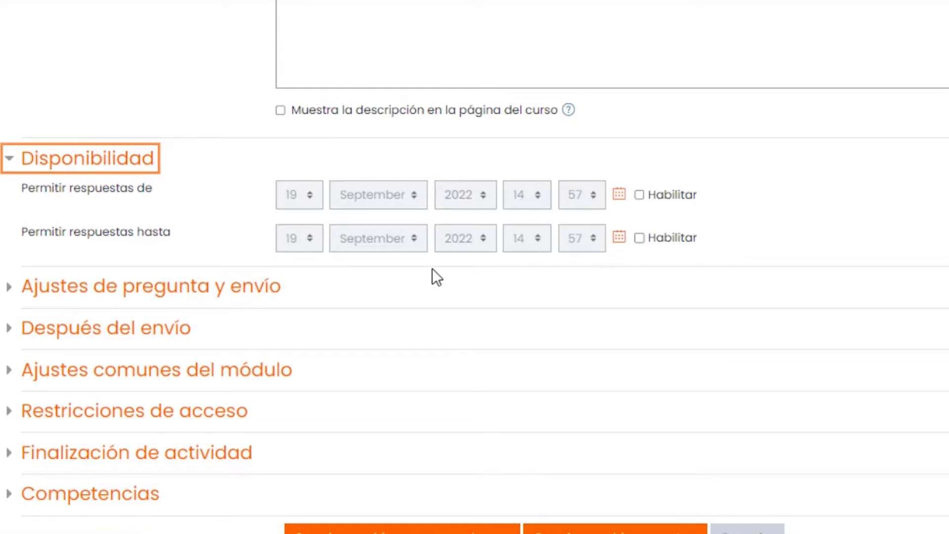
# Step: Expand Ajustes de pregunta y envío and examine the choices for Registrar nombres de usuario without changing the selection
pyautogui.scroll(-2, 249, 194)
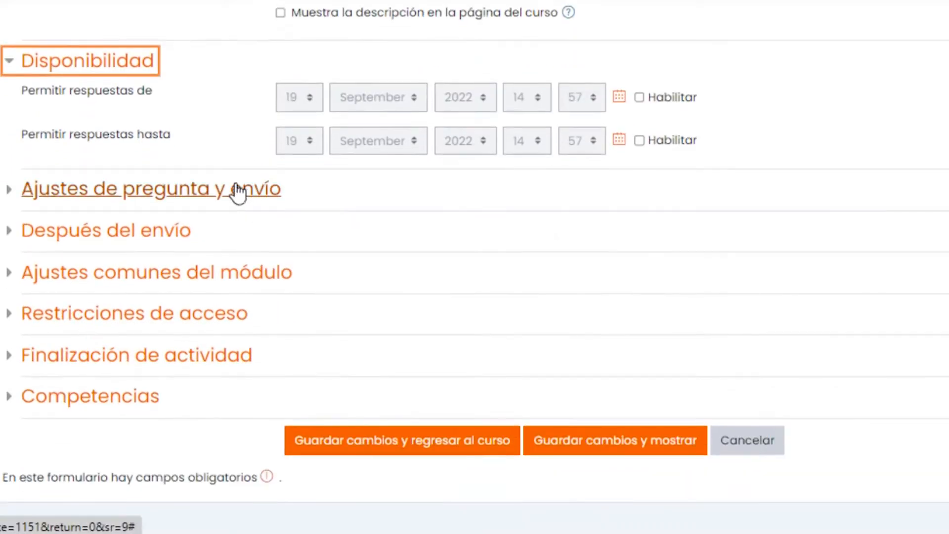
pyautogui.click(239, 194)
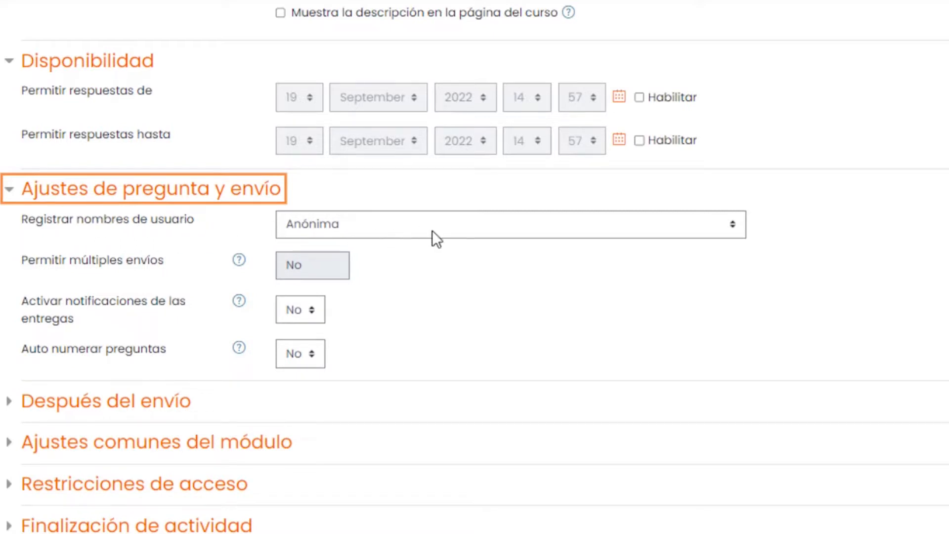
pyautogui.click(734, 226)
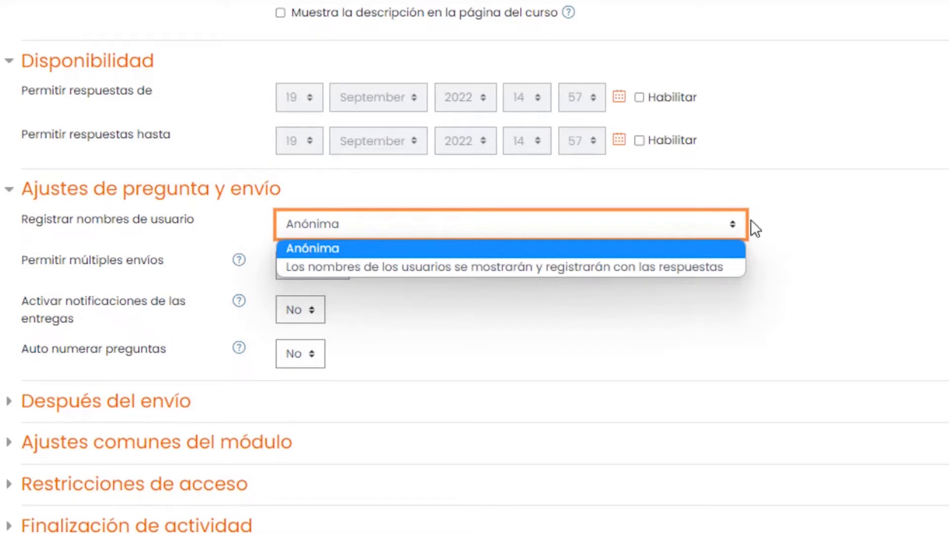
pyautogui.click(764, 237)
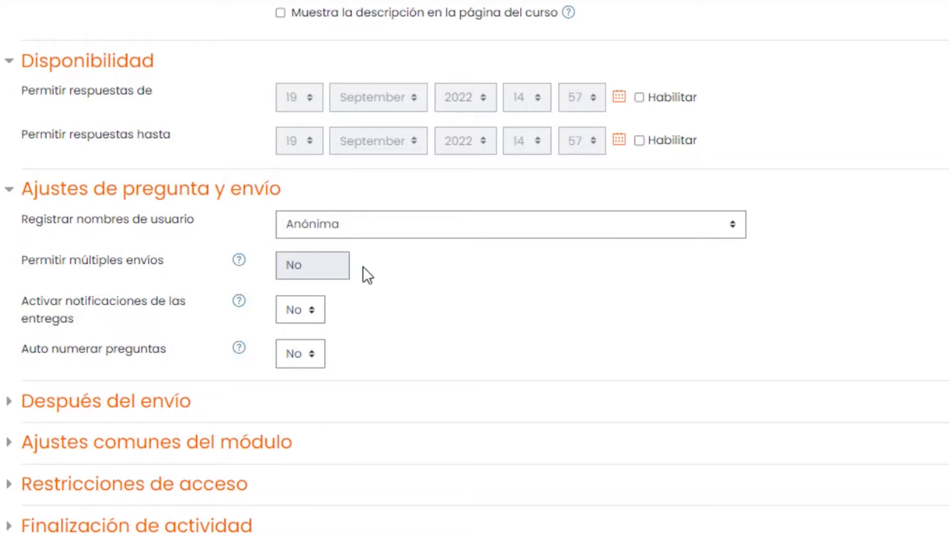
# Step: Expand Después del envío to review the analysis page, completion message and next-activity link settings
pyautogui.scroll(-2, 387, 263)
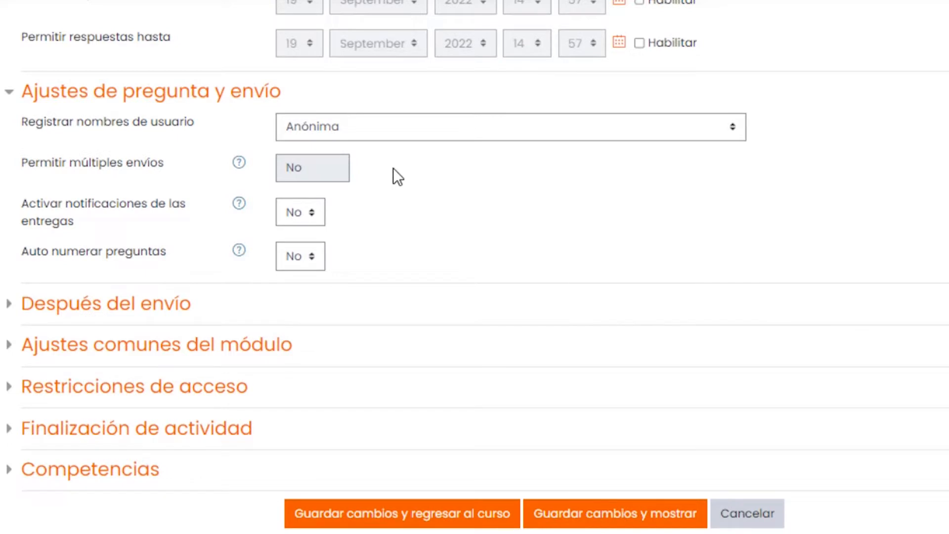
pyautogui.scroll(-2, 393, 168)
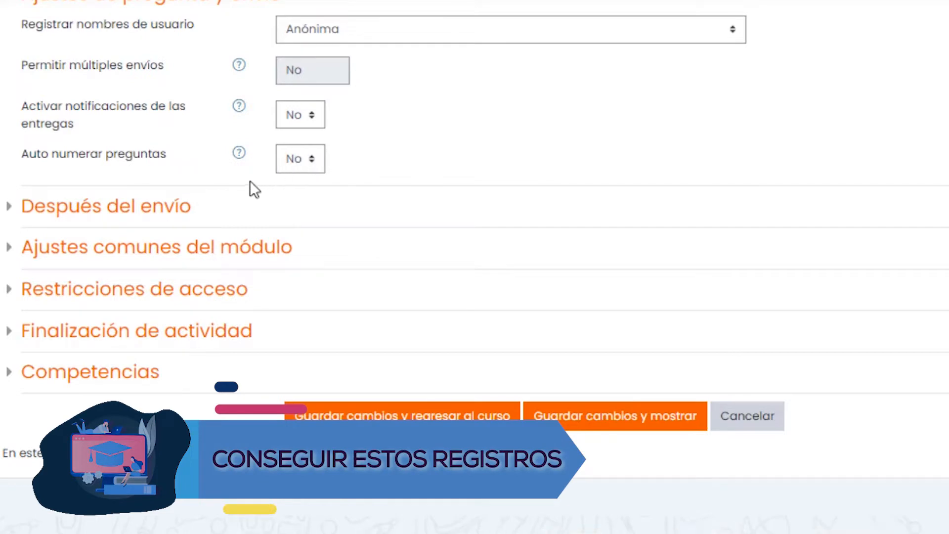
pyautogui.click(180, 214)
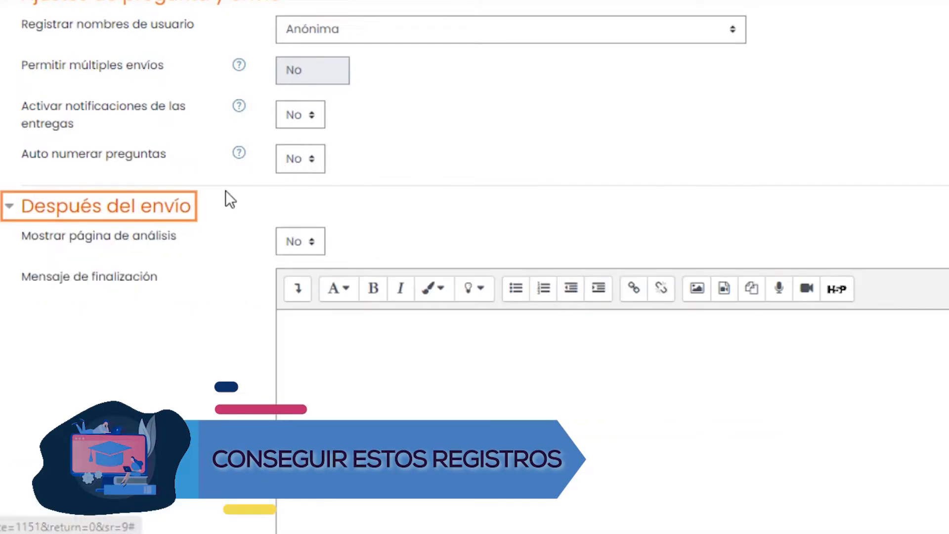
pyautogui.scroll(-4, 225, 197)
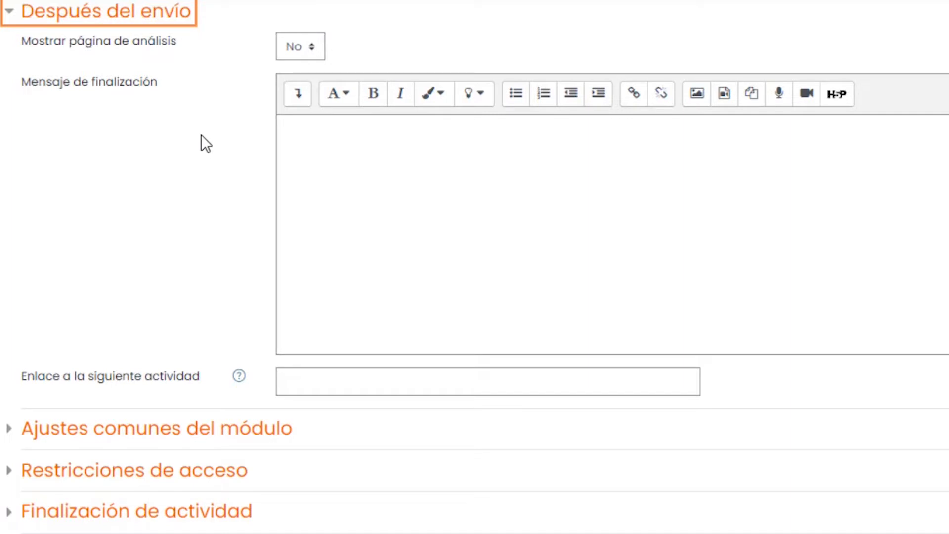
pyautogui.scroll(-2, 201, 135)
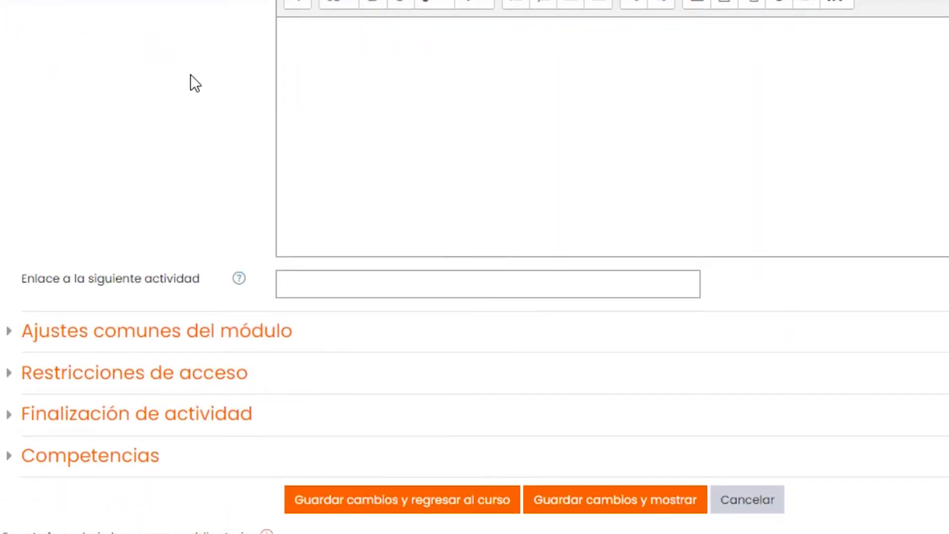
# Step: Expand Ajustes comunes del módulo to review the availability, ID number and group mode settings
pyautogui.scroll(-2, 194, 68)
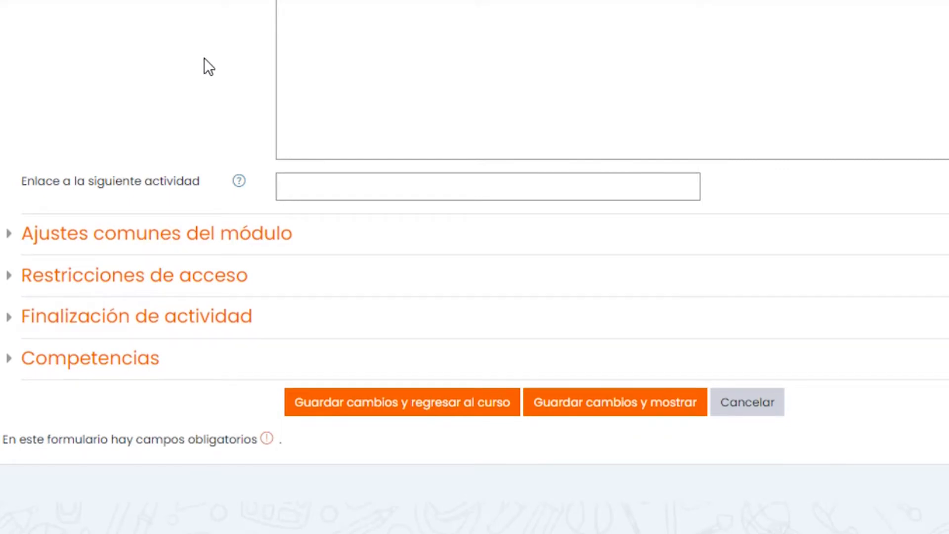
pyautogui.scroll(-2, 201, 79)
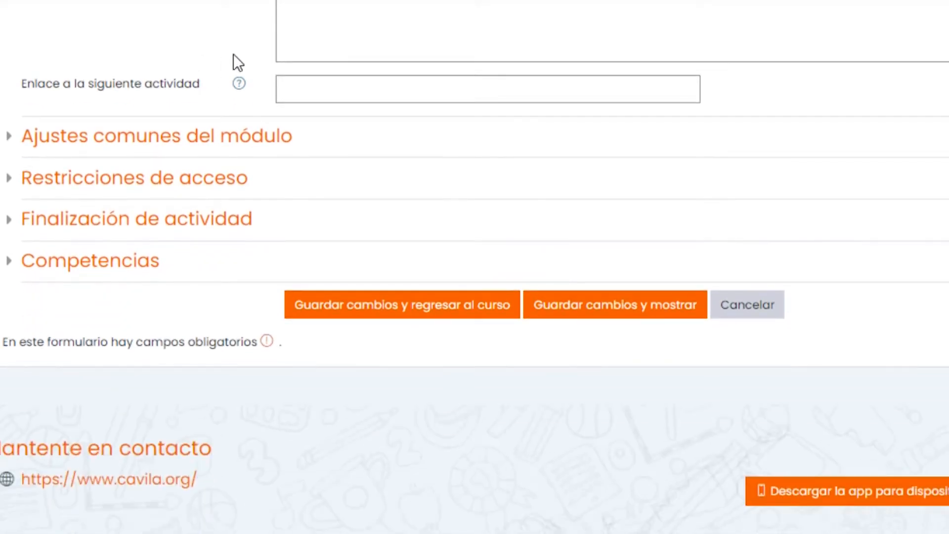
pyautogui.click(216, 145)
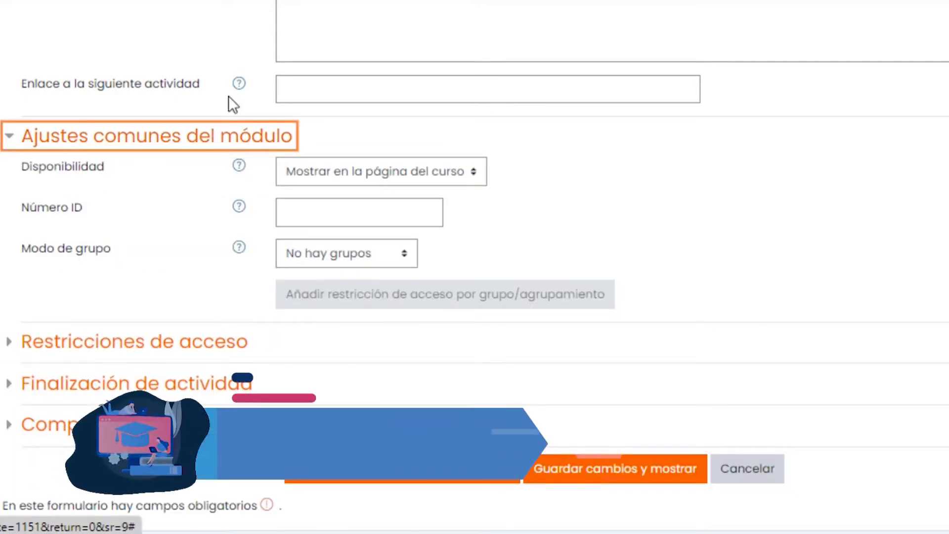
pyautogui.scroll(-2, 210, 43)
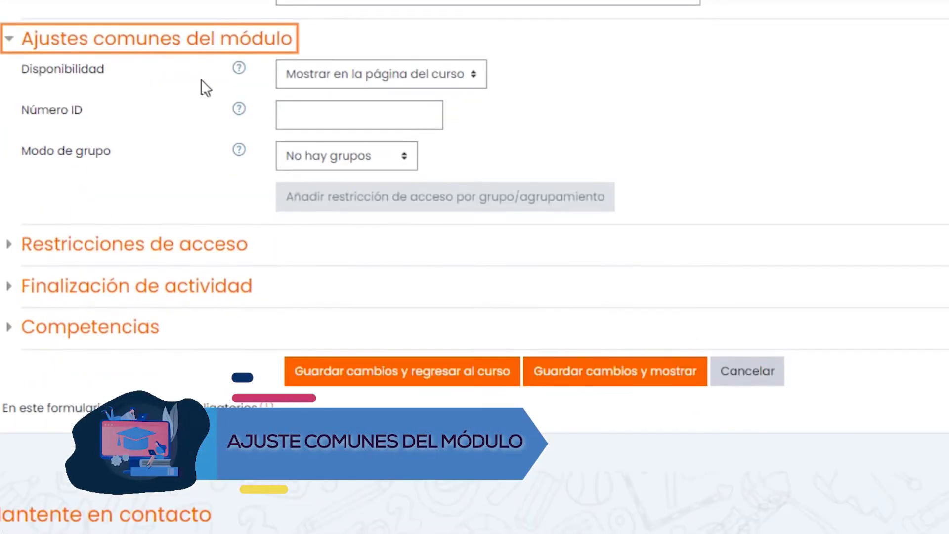
# Step: Expand Finalización de actividad to review the completion tracking and expected completion date settings
pyautogui.scroll(-2, 473, 143)
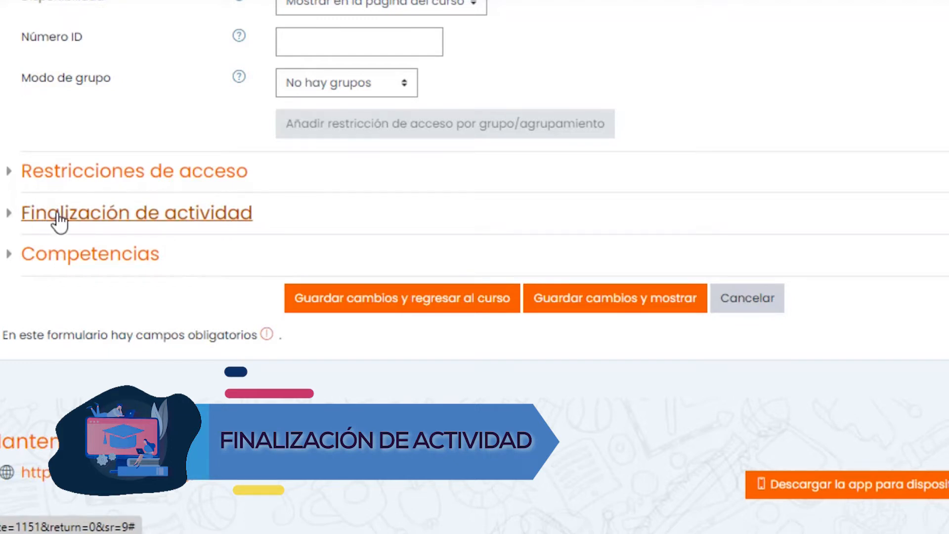
pyautogui.click(232, 217)
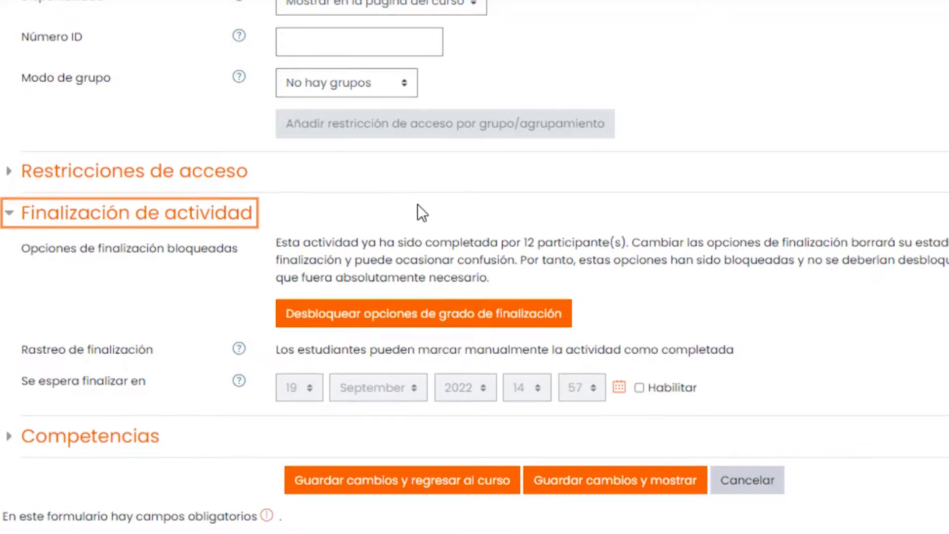
pyautogui.scroll(-2, 417, 204)
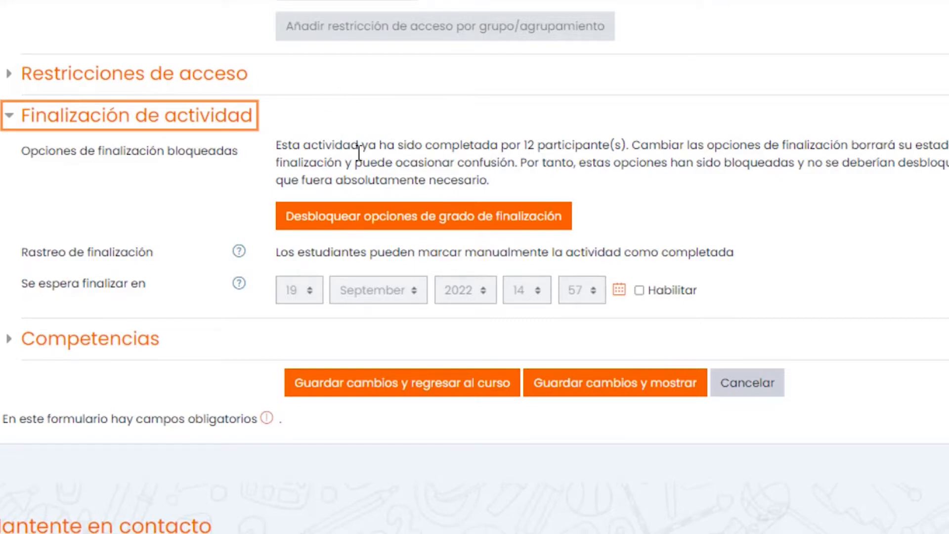
# Step: Look back over the expanded survey settings, then save the changes and display the survey
pyautogui.scroll(4, 364, 157)
pyautogui.scroll(14, 364, 157)
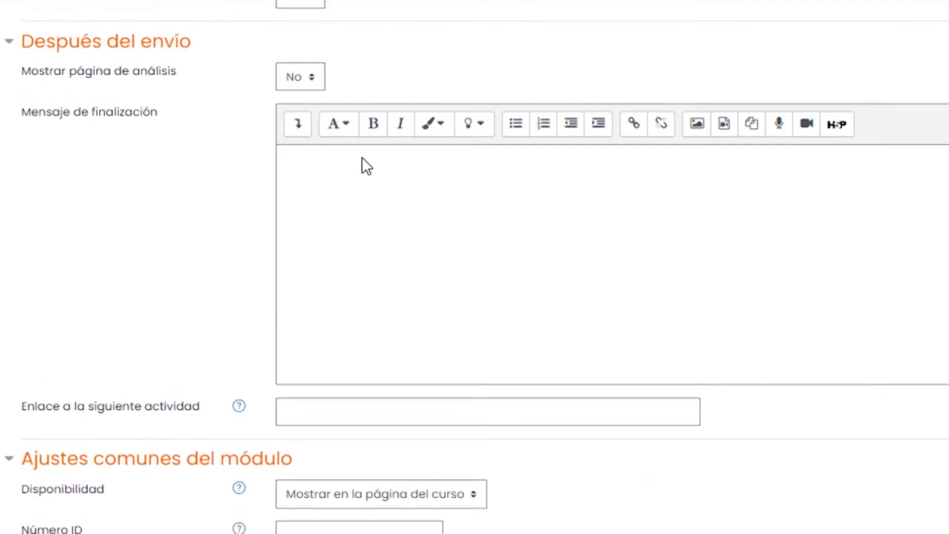
pyautogui.scroll(6, 362, 157)
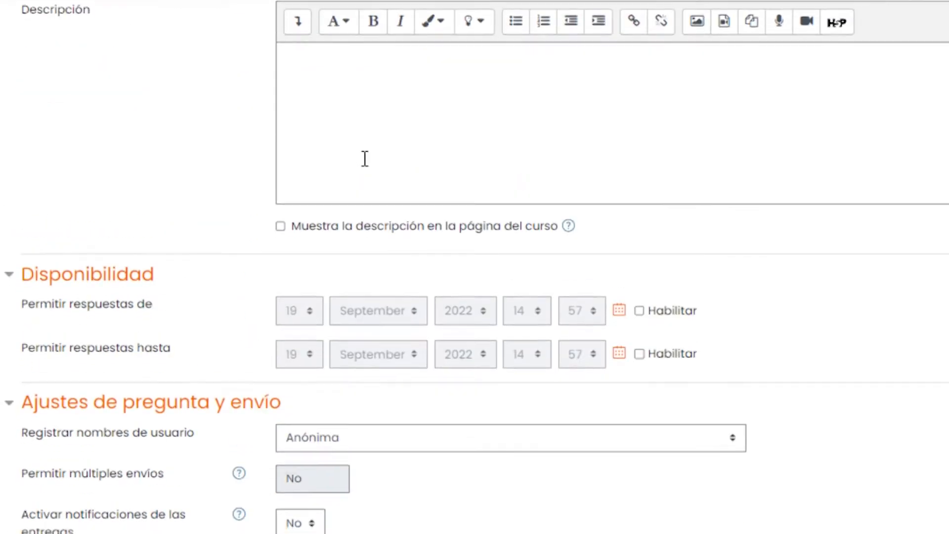
pyautogui.scroll(-16, 362, 157)
pyautogui.scroll(-8, 367, 167)
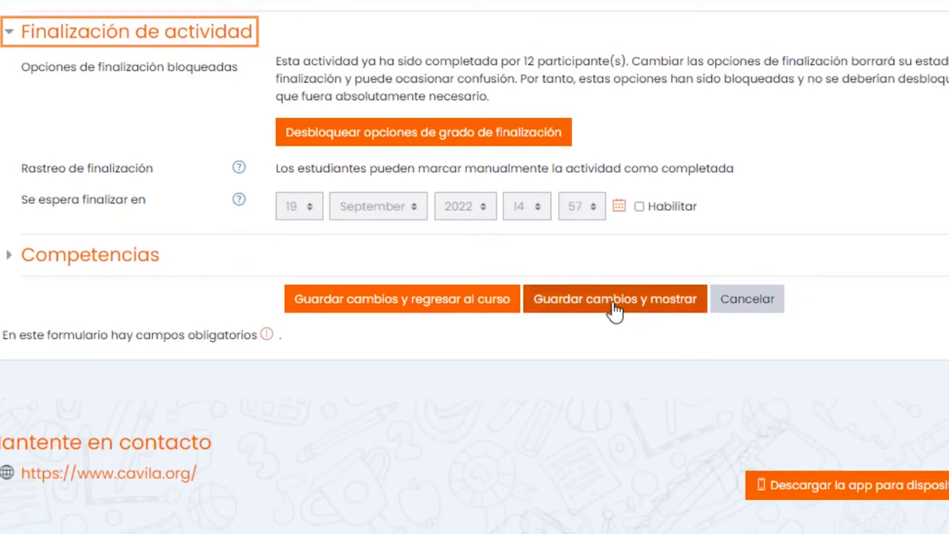
pyautogui.click(565, 307)
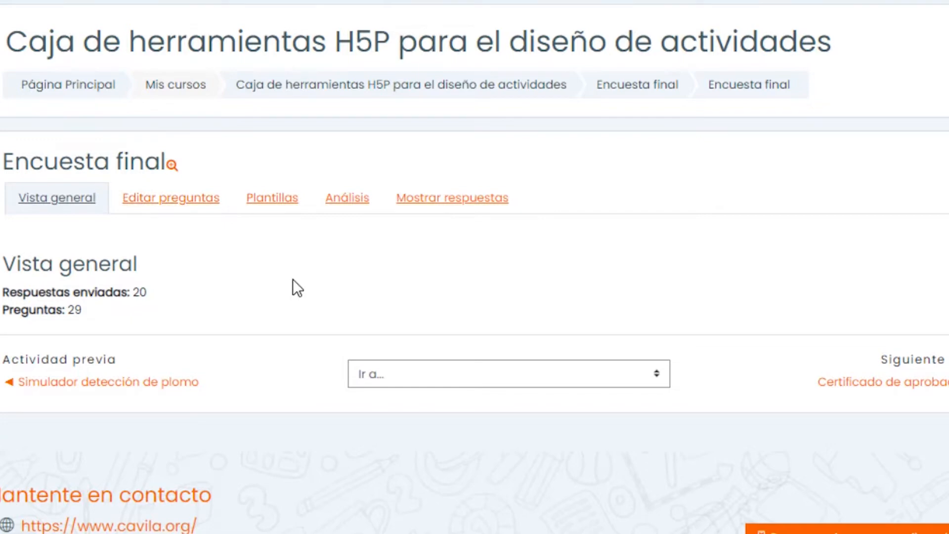
# Step: Open the question editing page of the Encuesta final survey and look over its existing questions
pyautogui.click(201, 210)
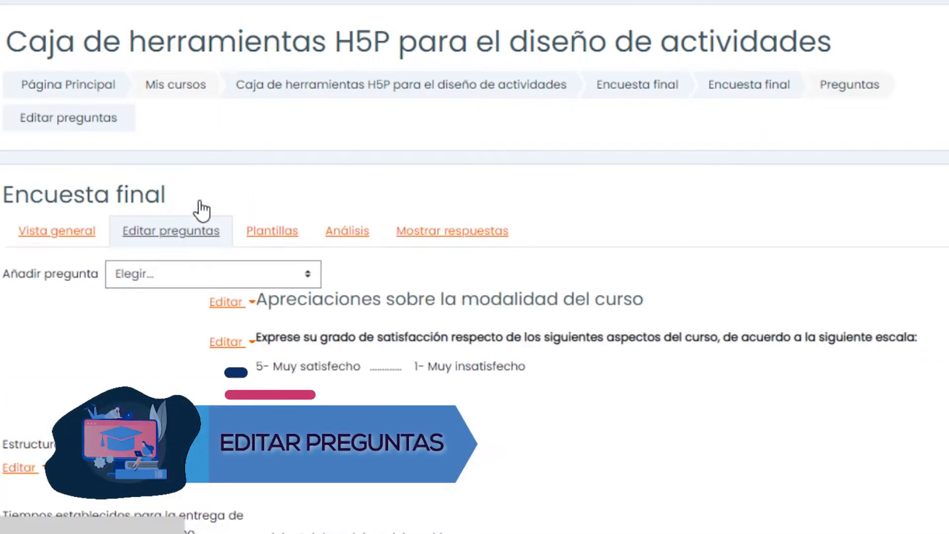
pyautogui.scroll(-3, 333, 229)
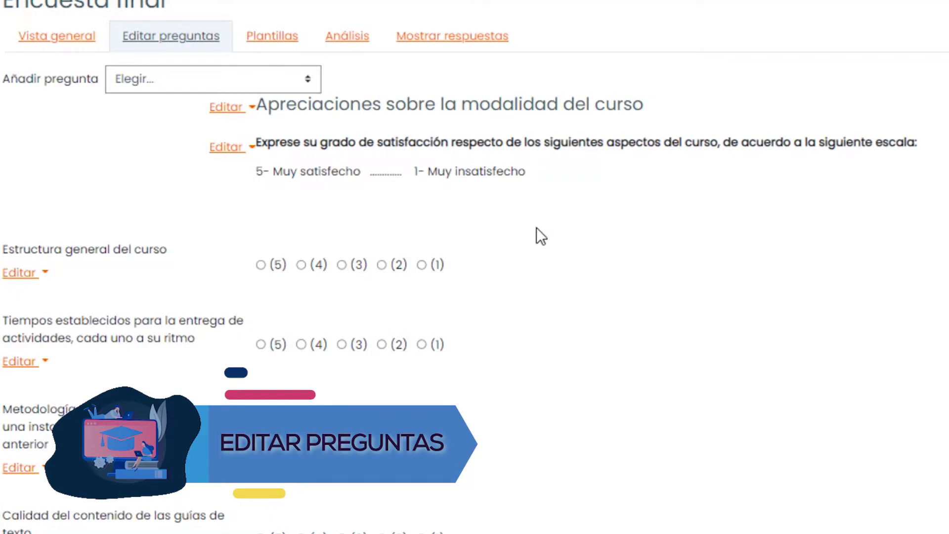
pyautogui.scroll(3, 762, 242)
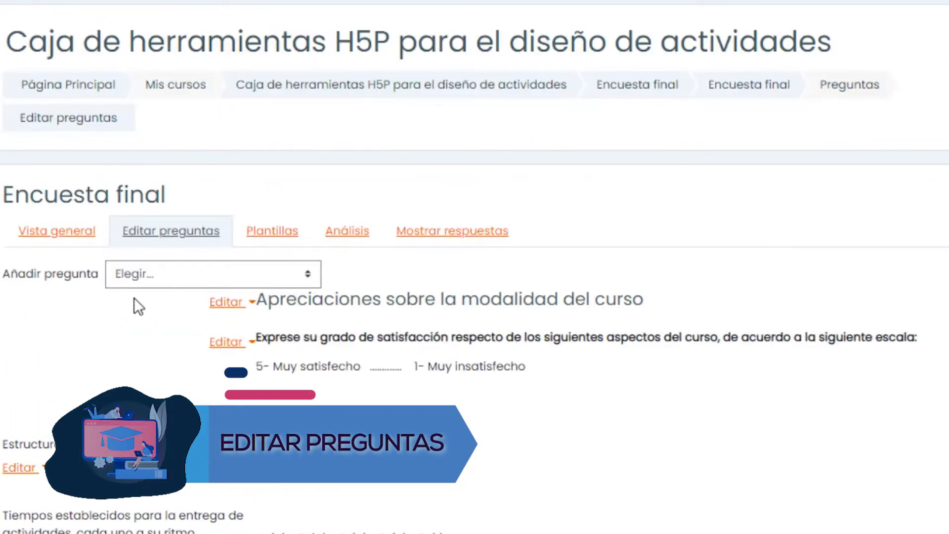
# Step: Examine the question types available under Añadir pregunta without adding a question
pyautogui.click(308, 276)
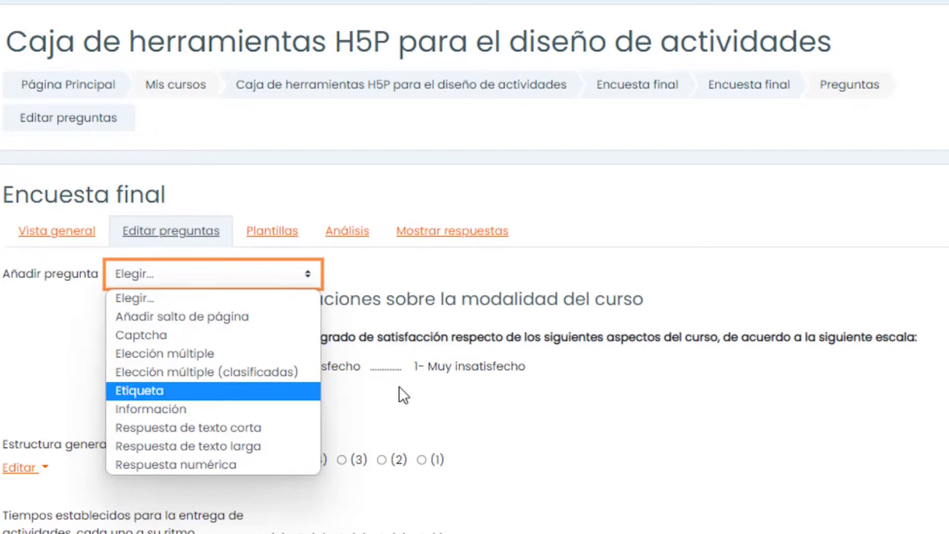
pyautogui.click(429, 402)
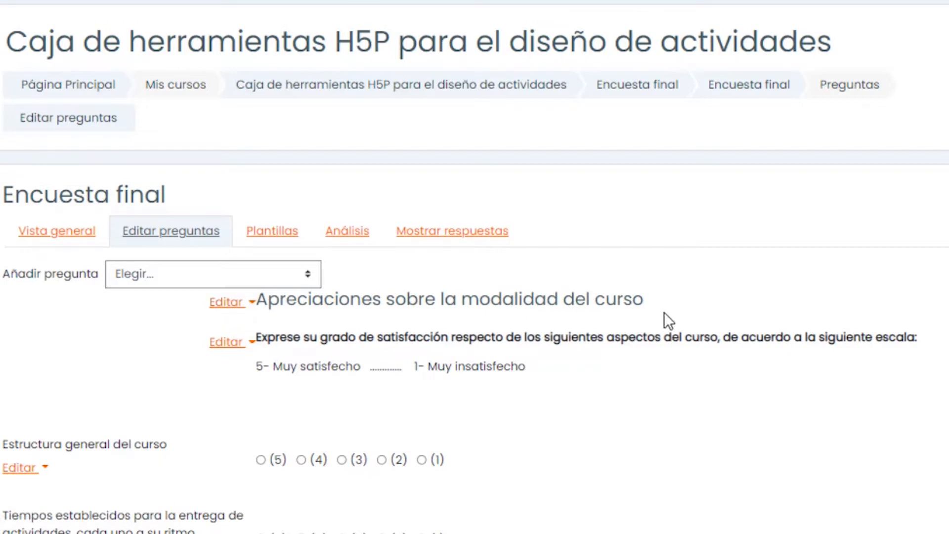
pyautogui.click(309, 275)
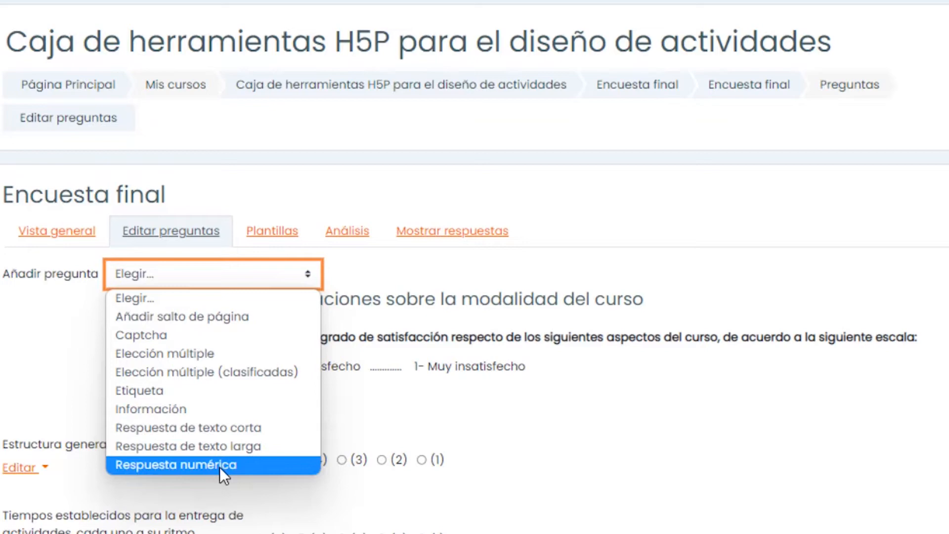
pyautogui.click(769, 186)
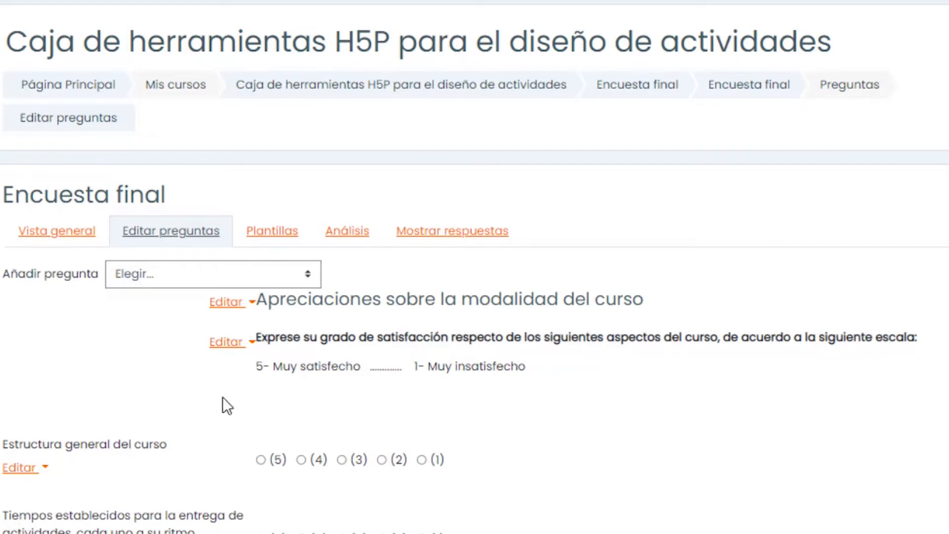
# Step: Open the satisfaction scale label for editing, review its Contenidos text, and leave without saving
pyautogui.click(254, 346)
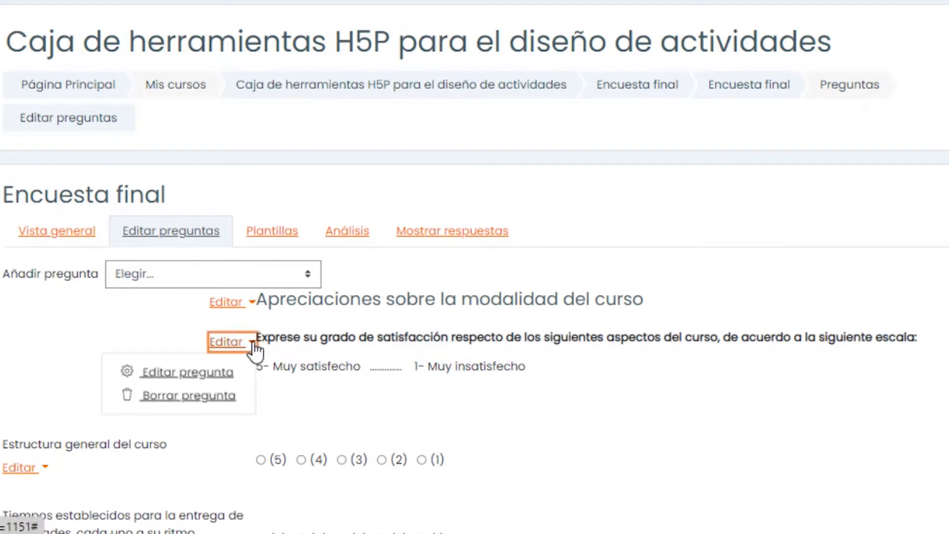
pyautogui.click(213, 376)
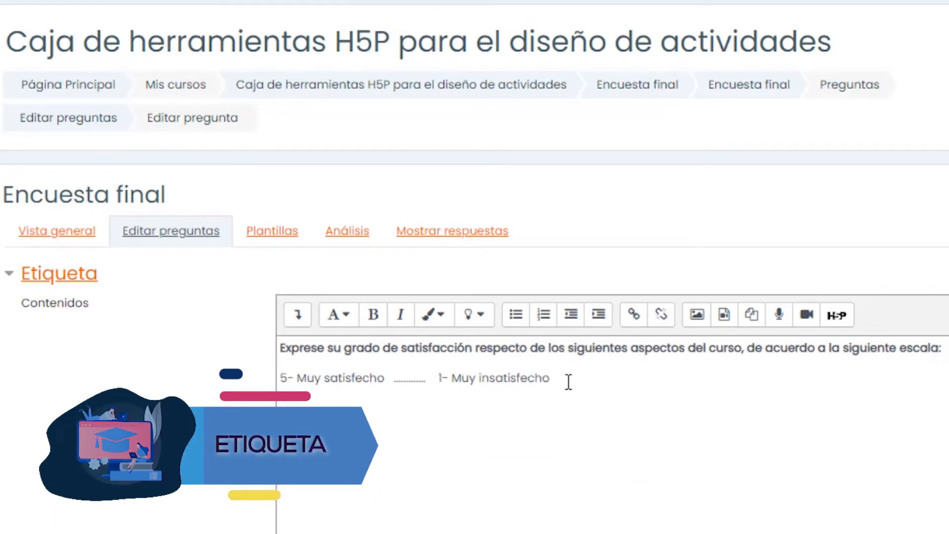
pyautogui.scroll(-5, 558, 370)
pyautogui.click(744, 361)
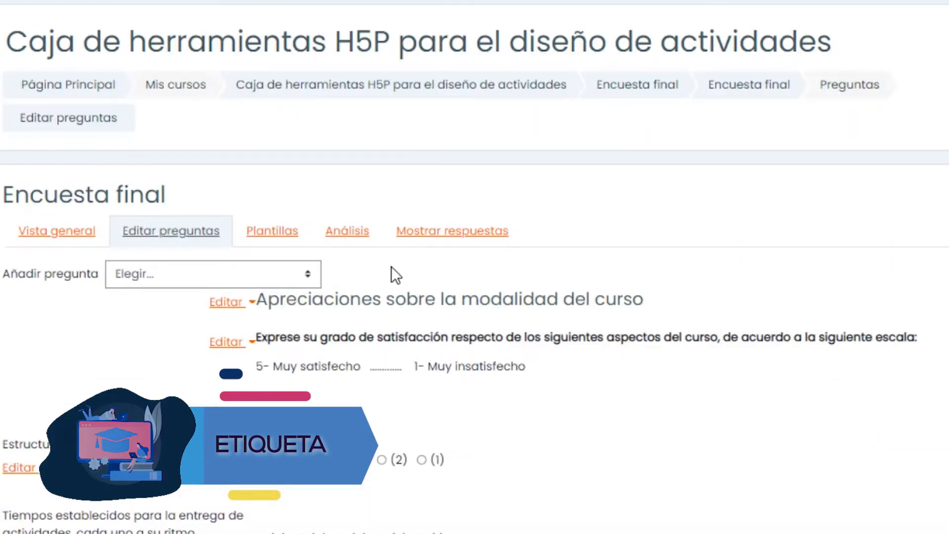
# Step: Open the question "Estructura general del curso" for editing and examine the available Tipo elección múltiple options without changing the selection
pyautogui.scroll(-4, 392, 267)
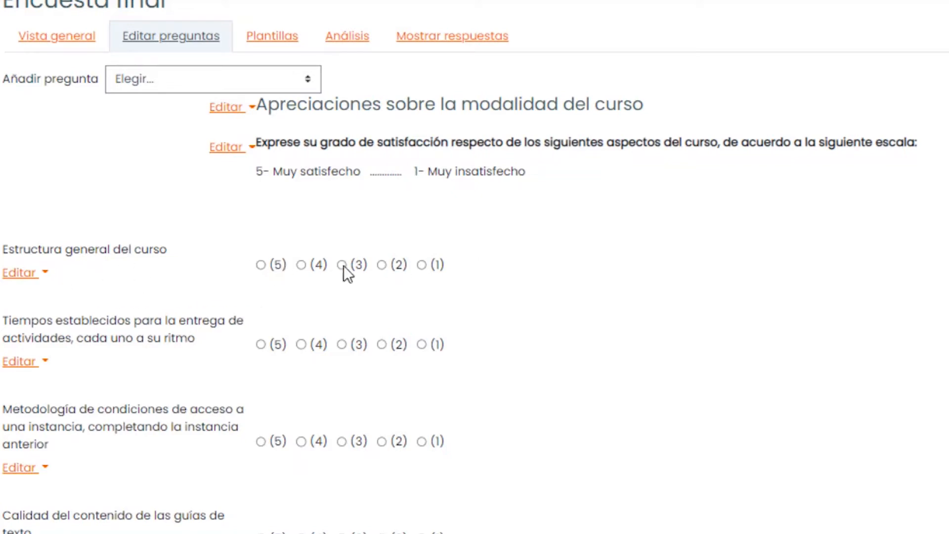
pyautogui.click(42, 275)
pyautogui.click(72, 304)
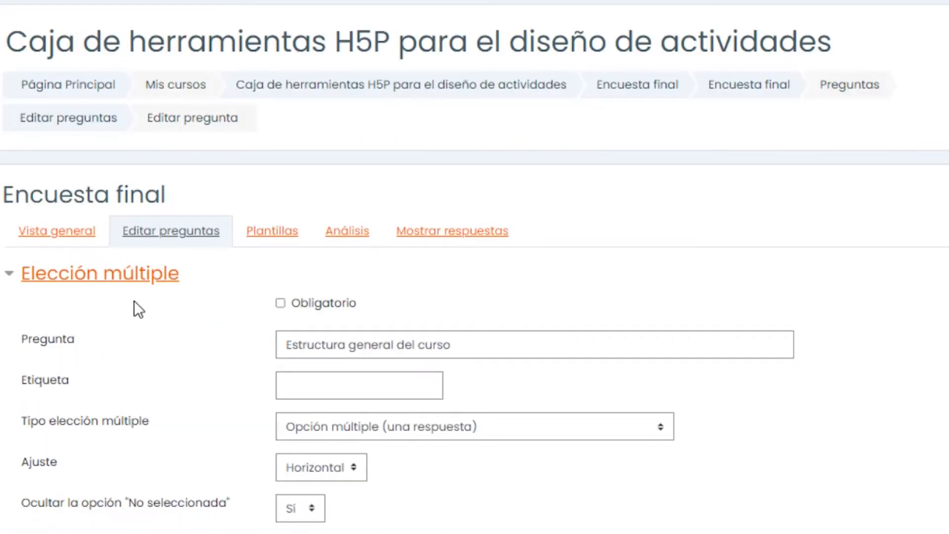
pyautogui.scroll(-4, 176, 298)
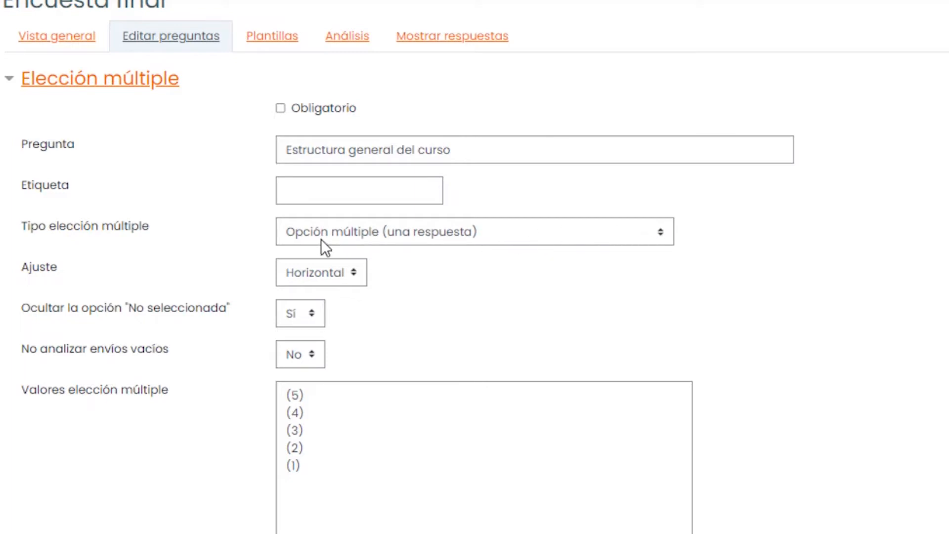
pyautogui.click(661, 233)
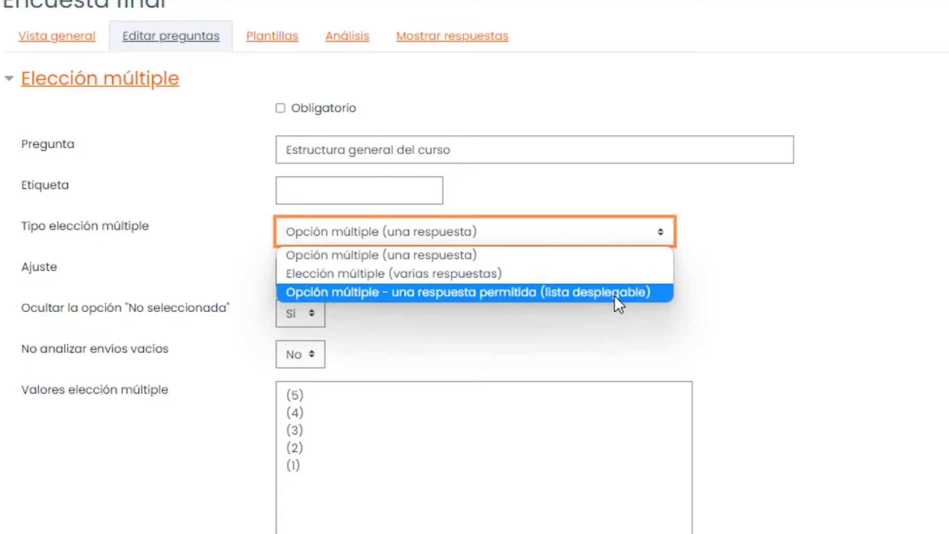
pyautogui.click(660, 234)
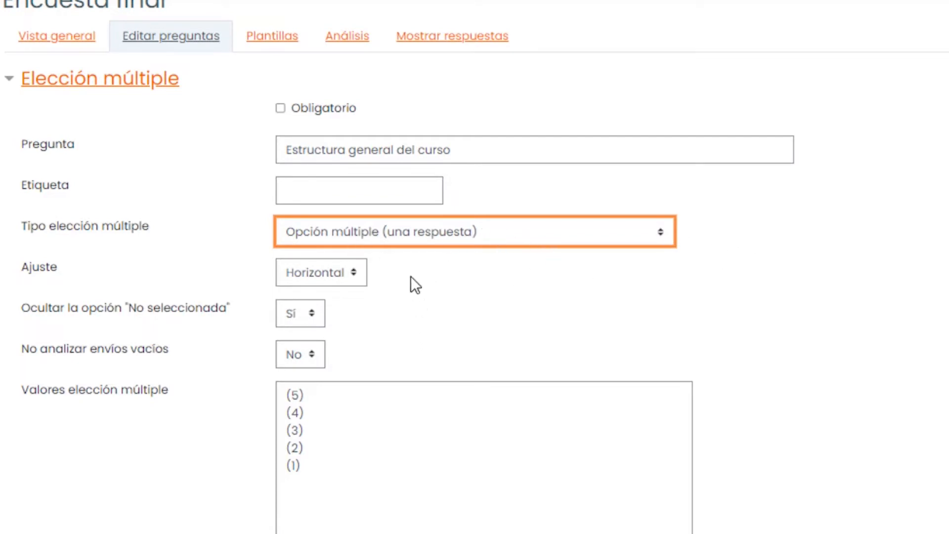
# Step: Review the question's Ajuste, empty-submission, Valores elección múltiple and Posición settings, then leave without saving
pyautogui.scroll(-2, 515, 268)
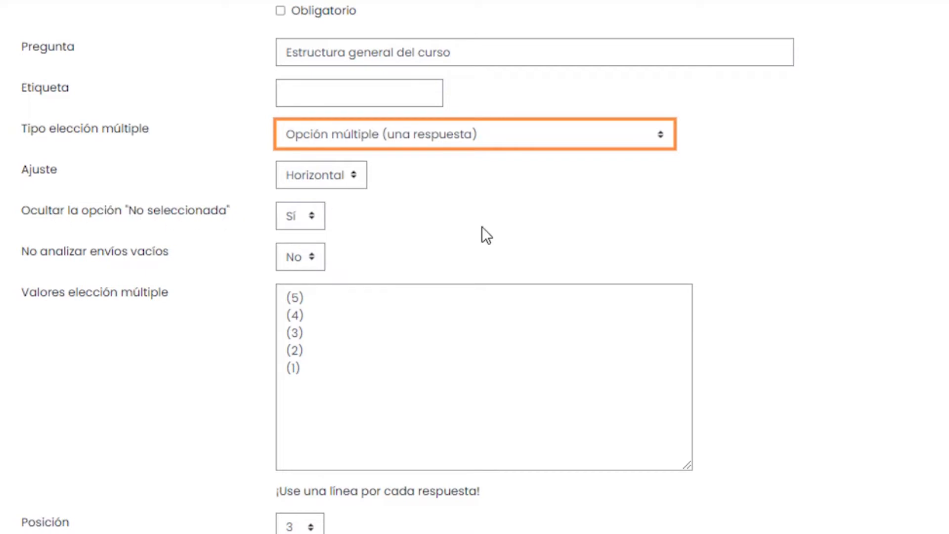
pyautogui.scroll(-4, 482, 226)
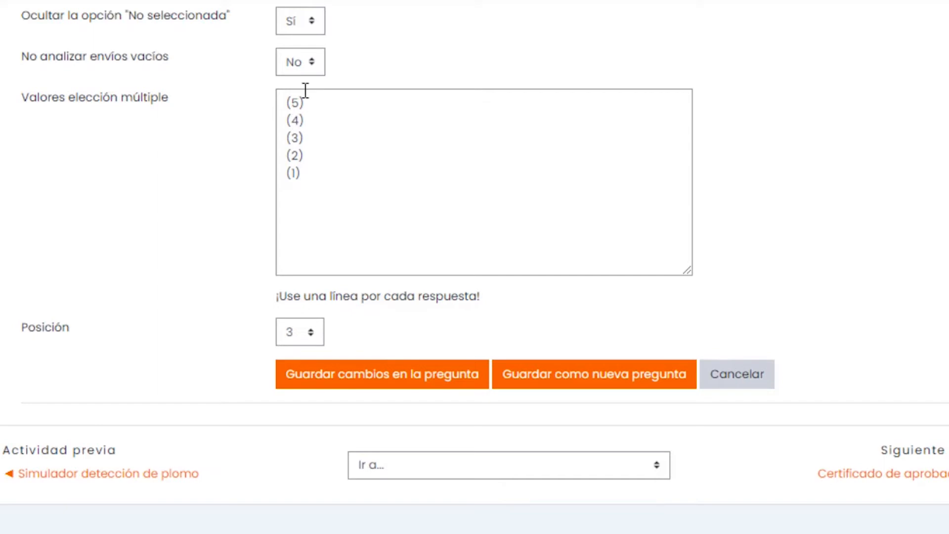
pyautogui.scroll(-2, 374, 178)
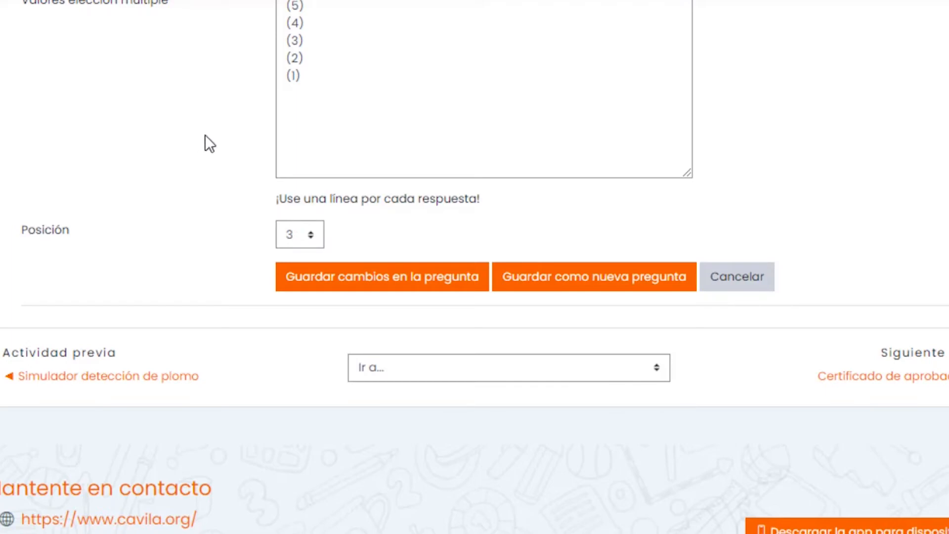
pyautogui.click(722, 286)
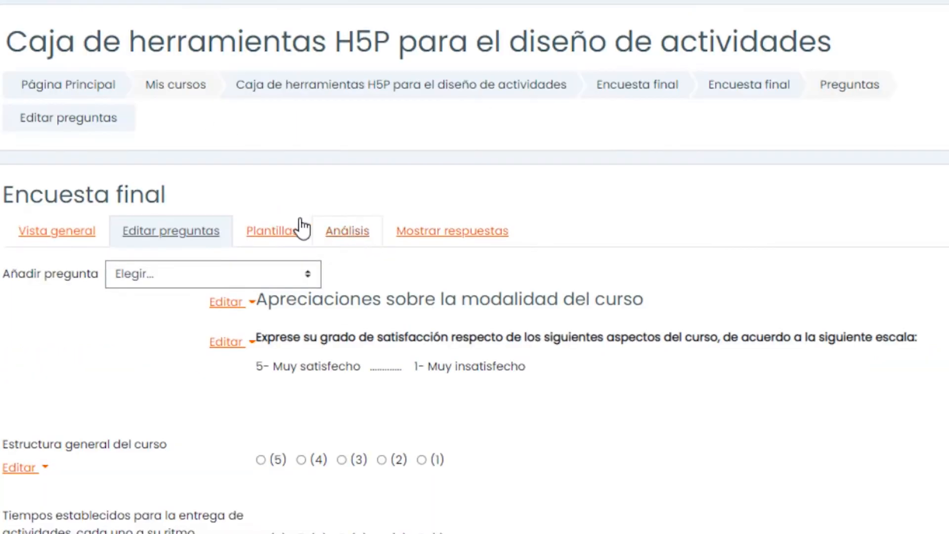
# Step: Look through the rating questions and open "Indique cómo percibió el acompañamiento de los docentes/tutores" for editing
pyautogui.scroll(-5, 388, 317)
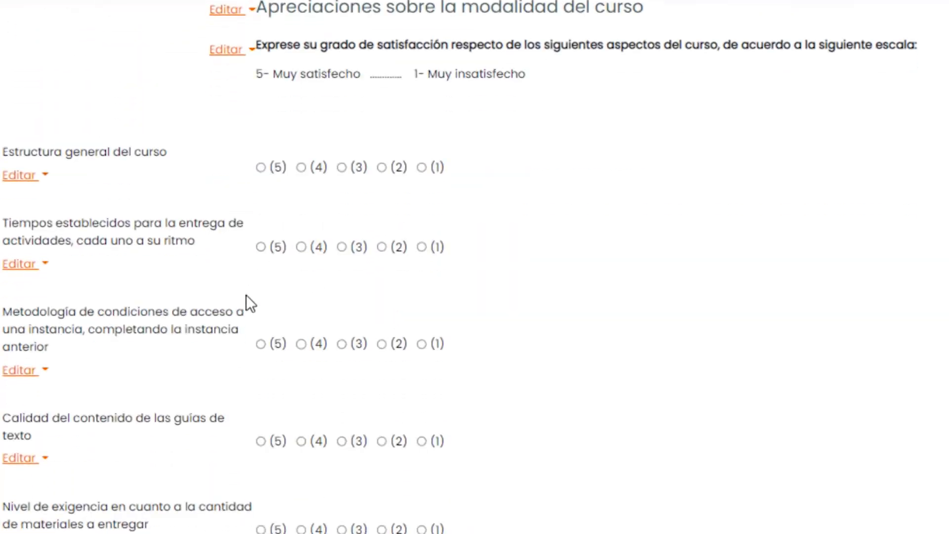
pyautogui.scroll(-2, 330, 194)
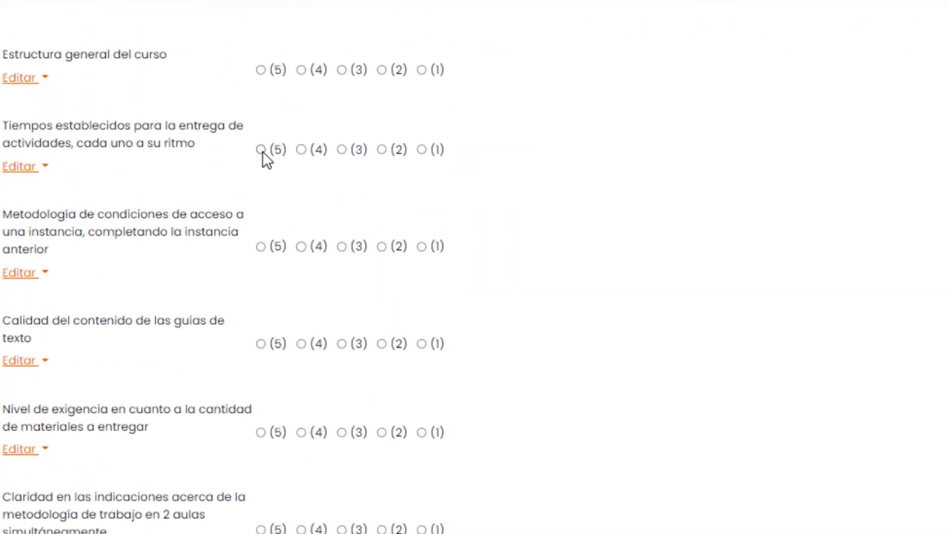
pyautogui.scroll(-8, 445, 153)
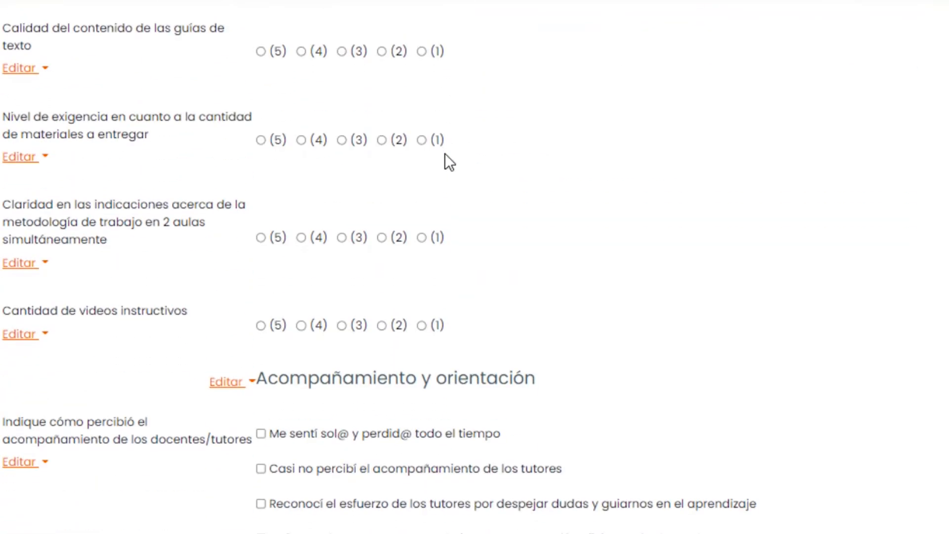
pyautogui.scroll(-4, 445, 154)
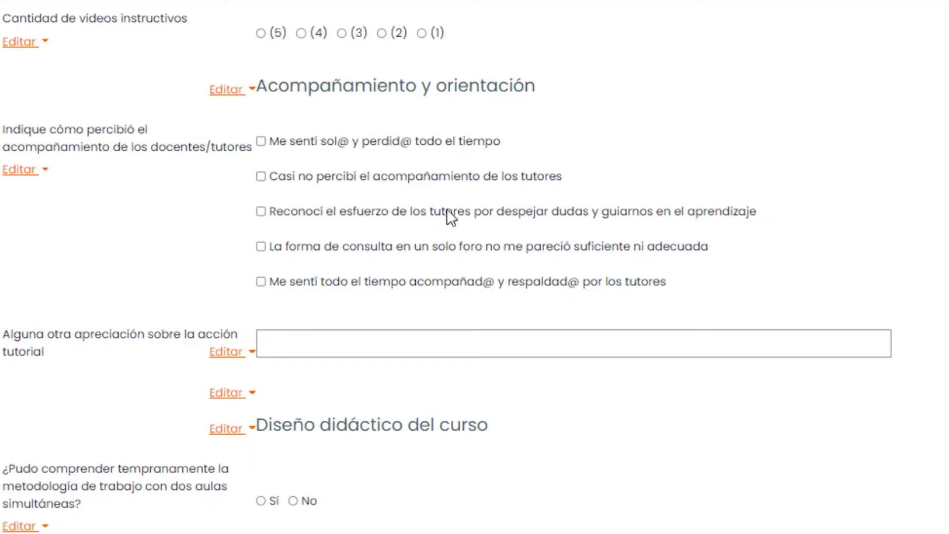
pyautogui.click(49, 171)
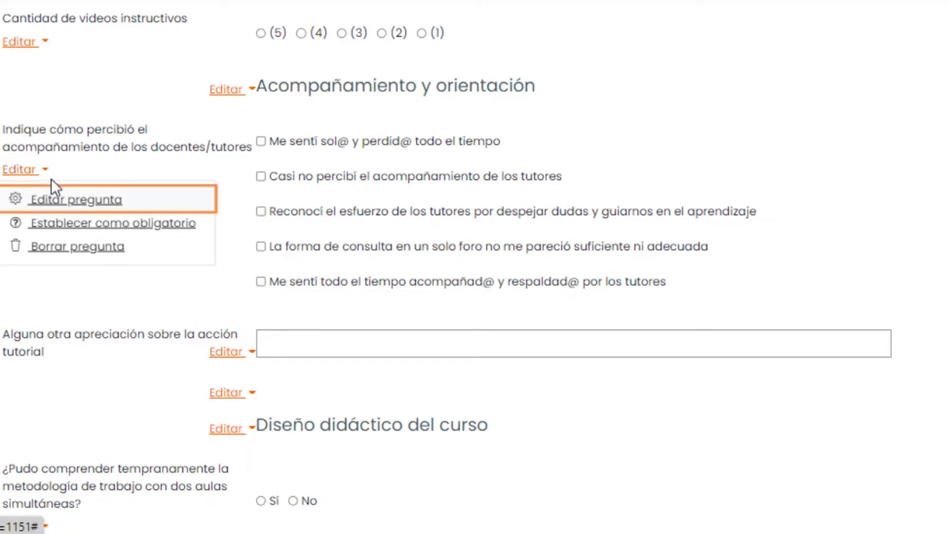
pyautogui.click(57, 203)
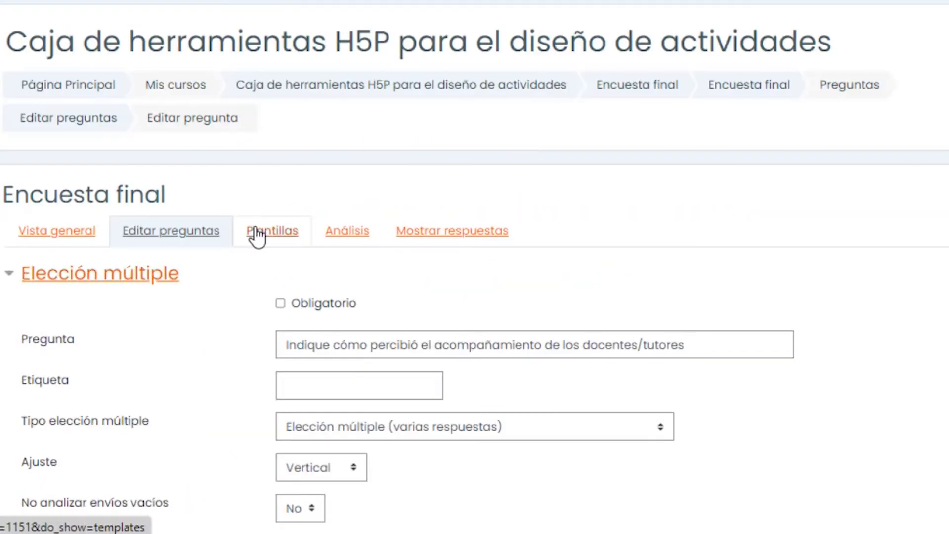
# Step: Review the multiple-answer question's type, Ajuste, answer values and Posición, then leave without saving
pyautogui.scroll(-3, 334, 252)
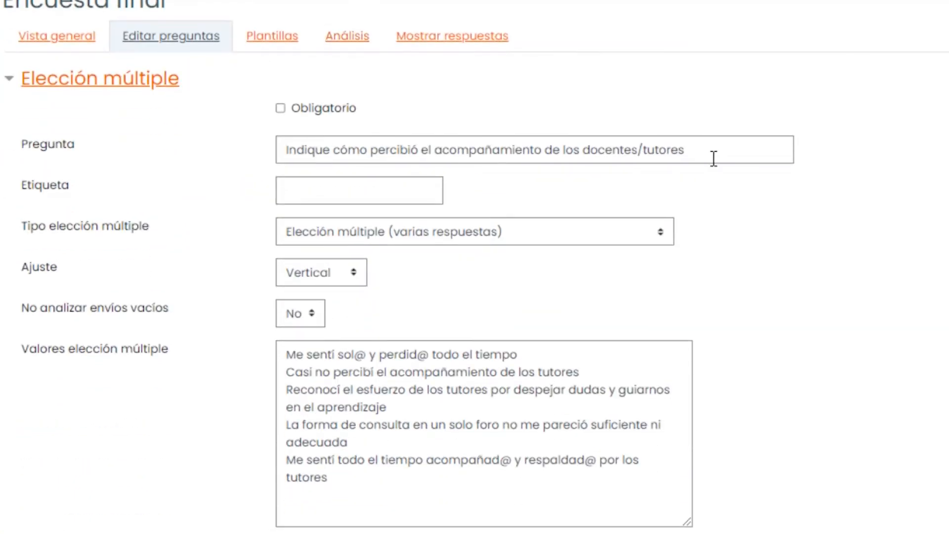
pyautogui.scroll(-1, 714, 159)
pyautogui.scroll(-1, 714, 158)
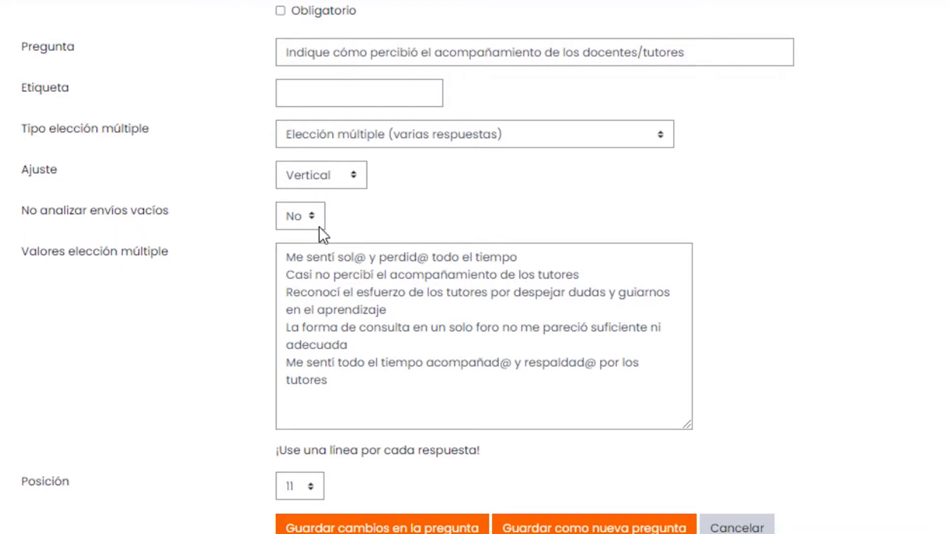
pyautogui.scroll(-3, 384, 235)
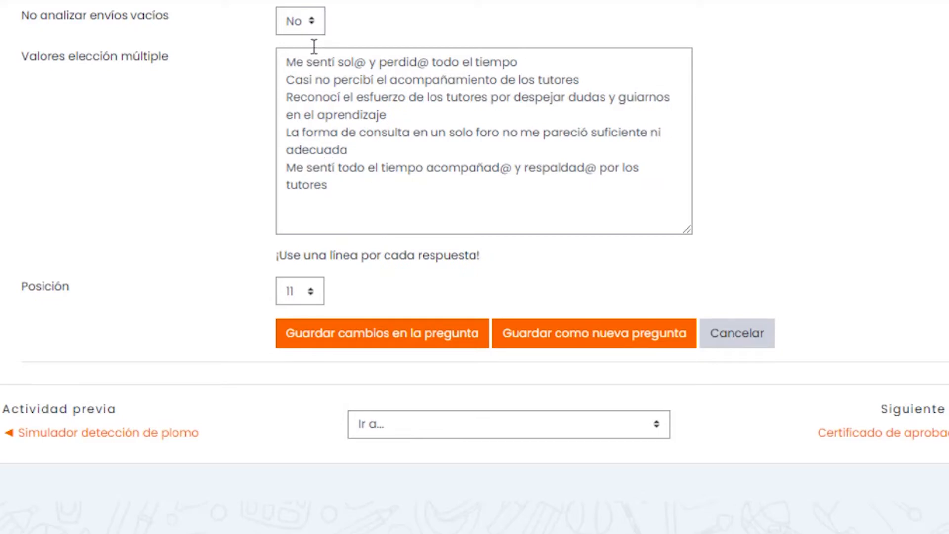
pyautogui.click(714, 336)
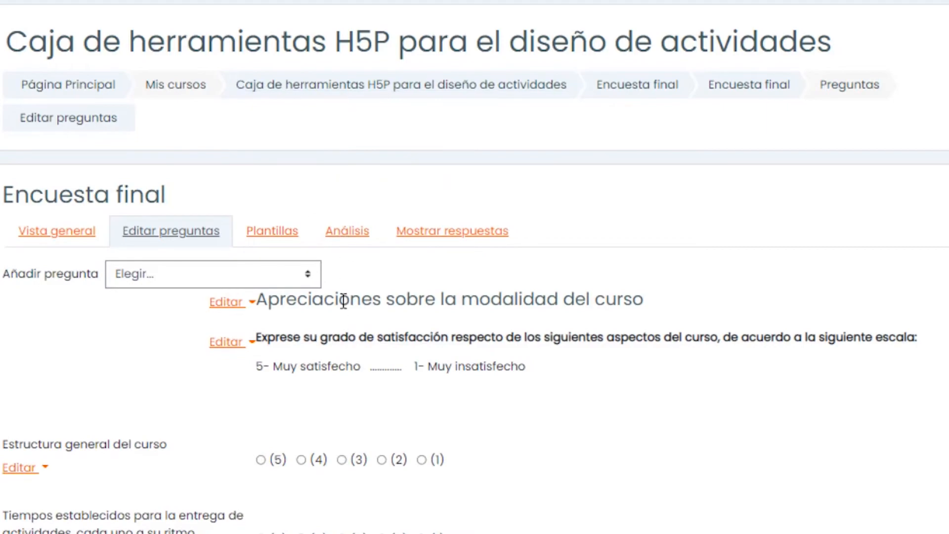
# Step: Open the short-text question "Alguna otra apreciación sobre la acción tutorial", review its field width and character limit settings, and leave without saving
pyautogui.scroll(-10, 345, 307)
pyautogui.scroll(-10, 341, 301)
pyautogui.scroll(3, 333, 279)
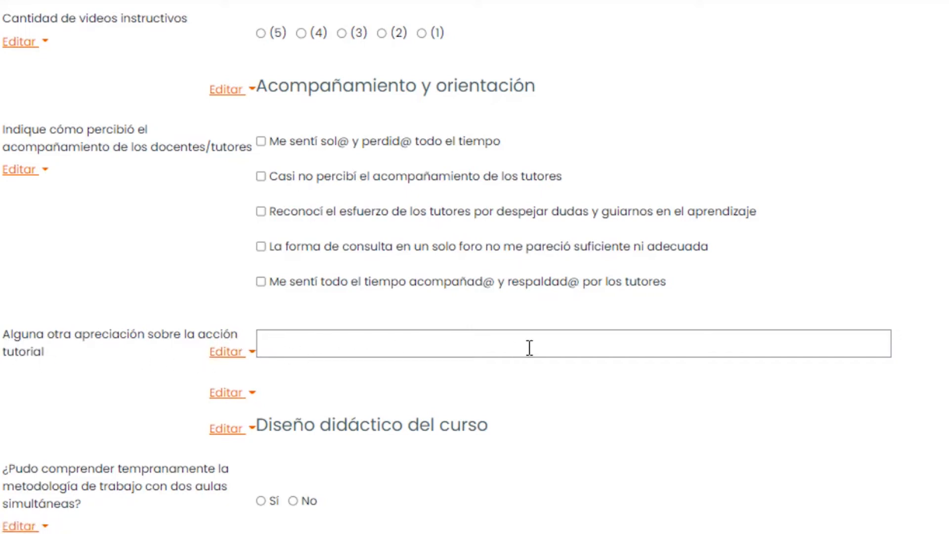
pyautogui.click(252, 354)
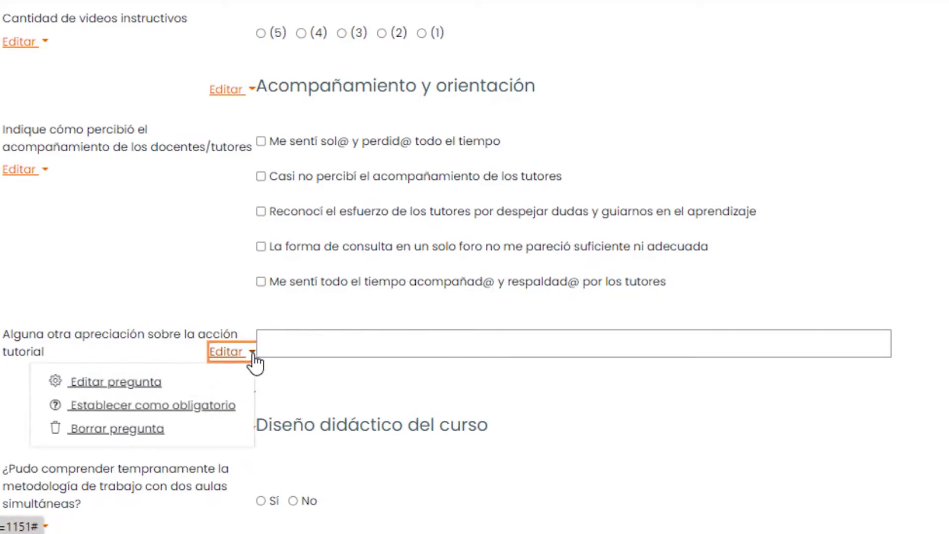
pyautogui.click(148, 388)
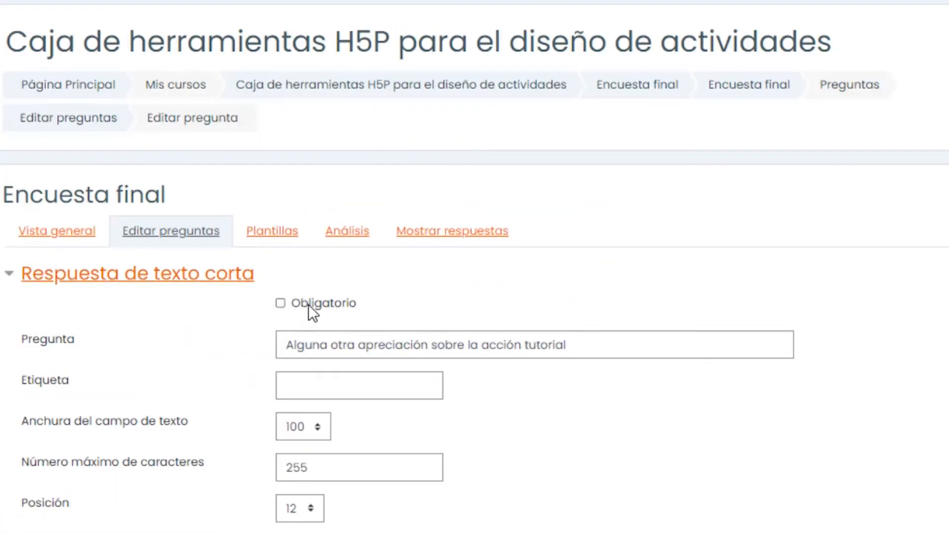
pyautogui.scroll(-2, 309, 305)
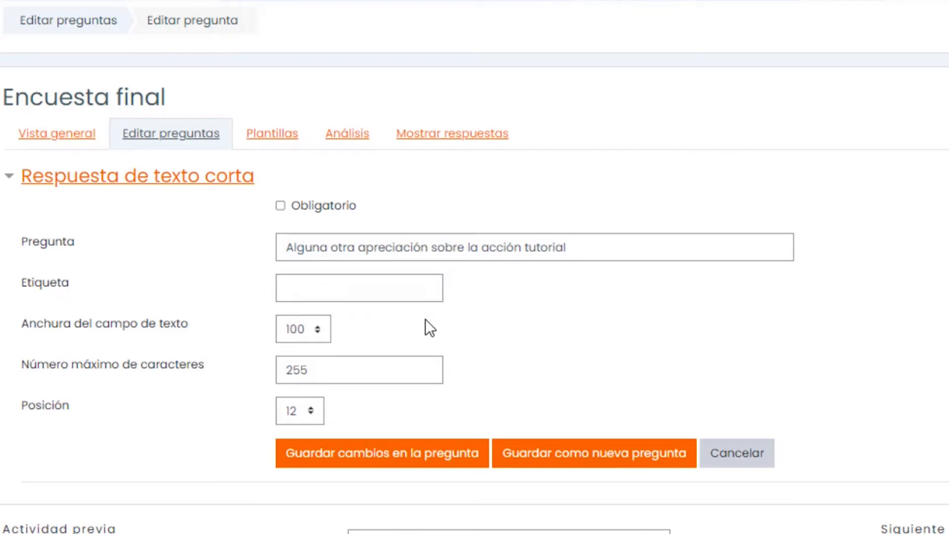
pyautogui.scroll(-2, 425, 318)
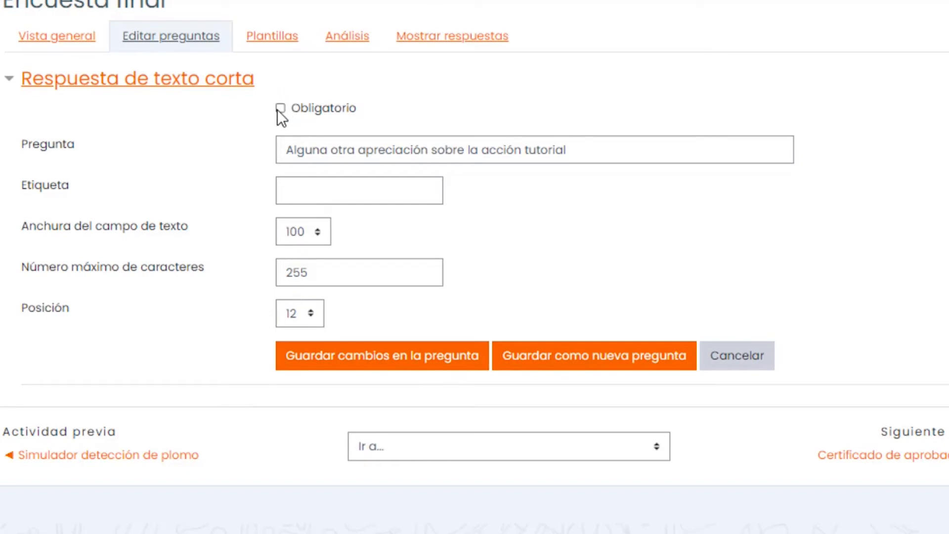
pyautogui.click(725, 361)
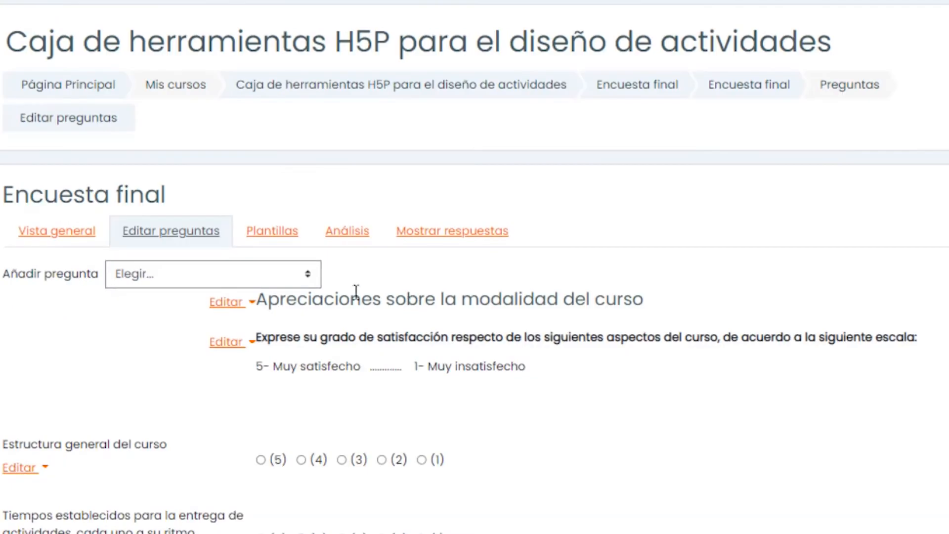
# Step: Open the question "¿Pudo comprender tempranamente la metodología de trabajo con dos aulas simultáneas?" under "Diseño didáctico del curso" for editing
pyautogui.scroll(-10, 353, 278)
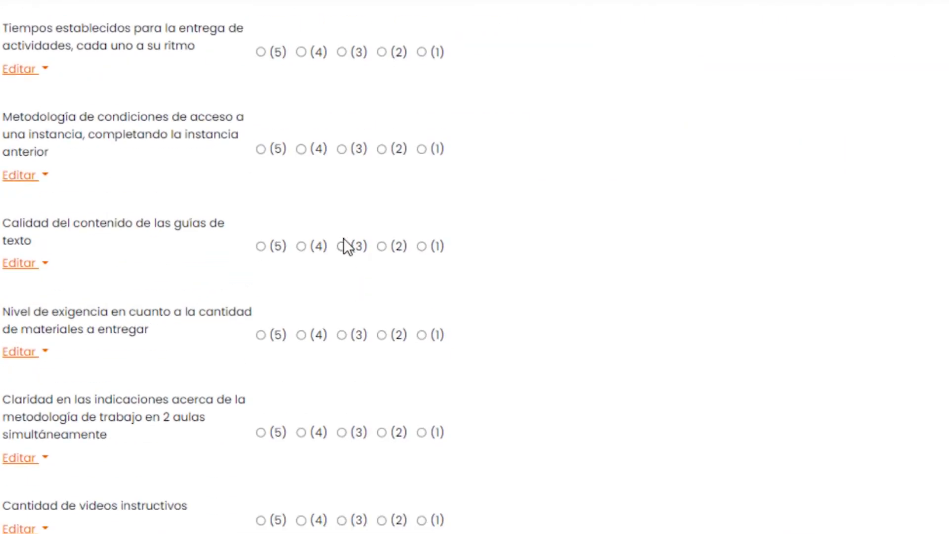
pyautogui.scroll(-5, 343, 239)
pyautogui.scroll(-5, 343, 239)
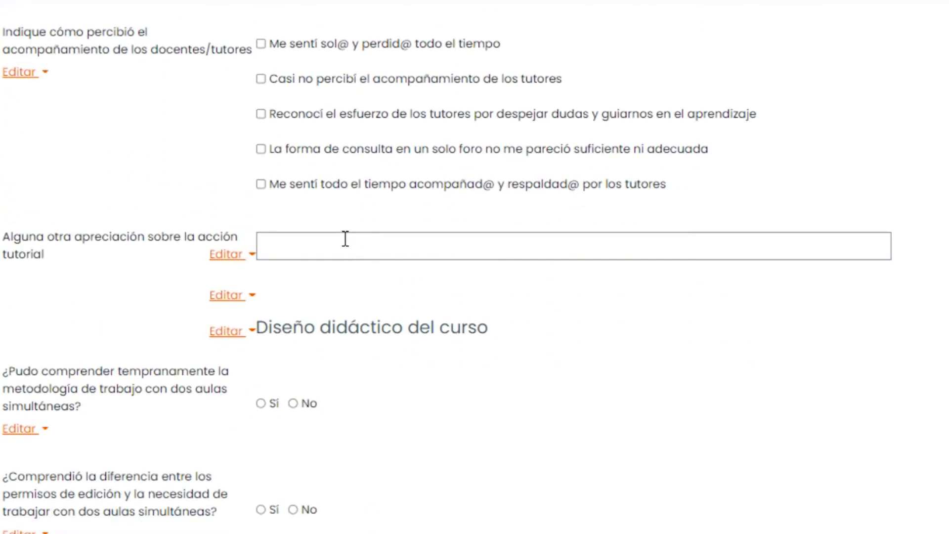
pyautogui.scroll(-4, 345, 243)
pyautogui.scroll(-2, 343, 238)
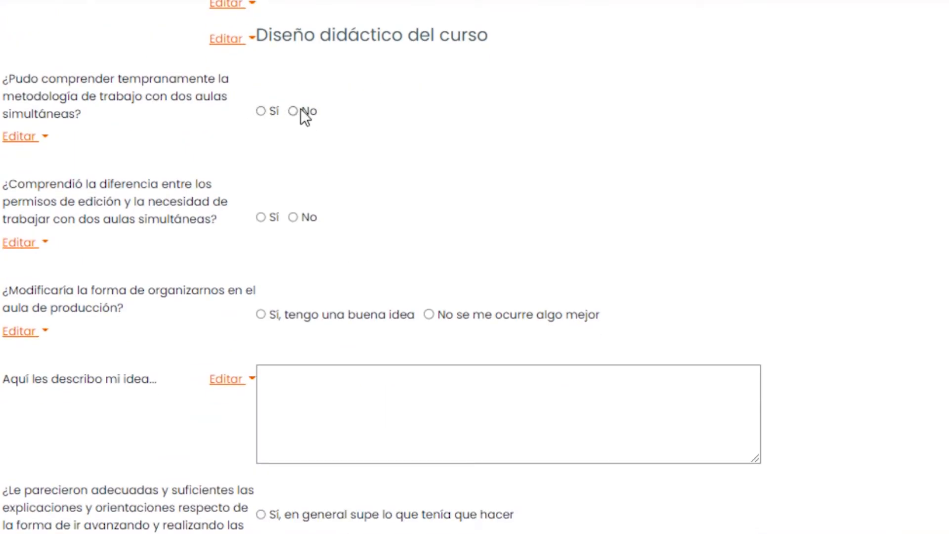
pyautogui.click(44, 138)
pyautogui.click(57, 168)
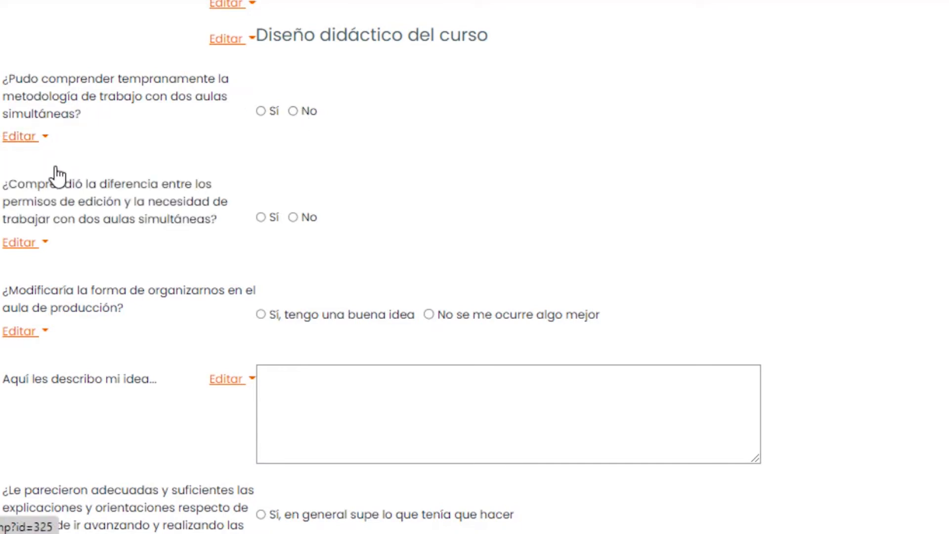
# Step: Review the yes/no question's Tipo elección múltiple, Ajuste, Valores elección múltiple and Posición settings, and leave without saving
pyautogui.scroll(-4, 289, 184)
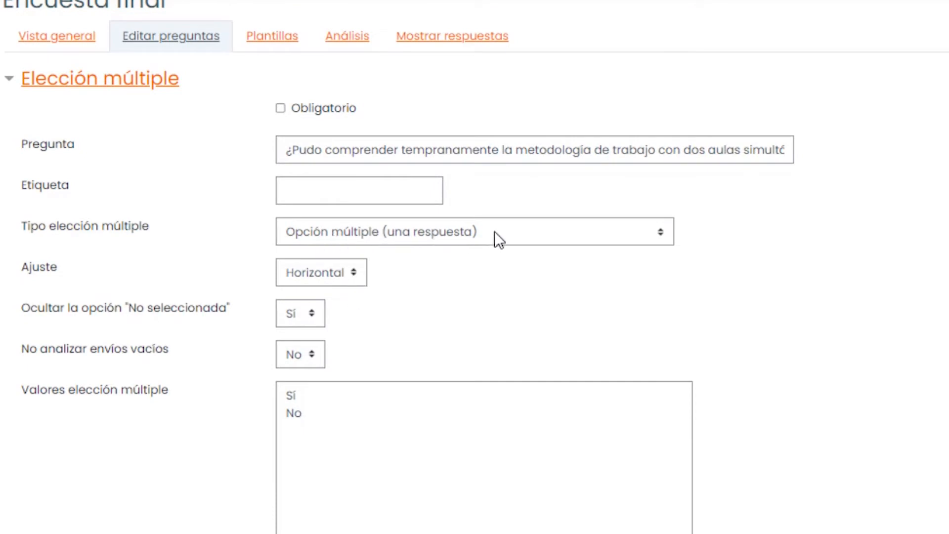
pyautogui.scroll(-4, 492, 228)
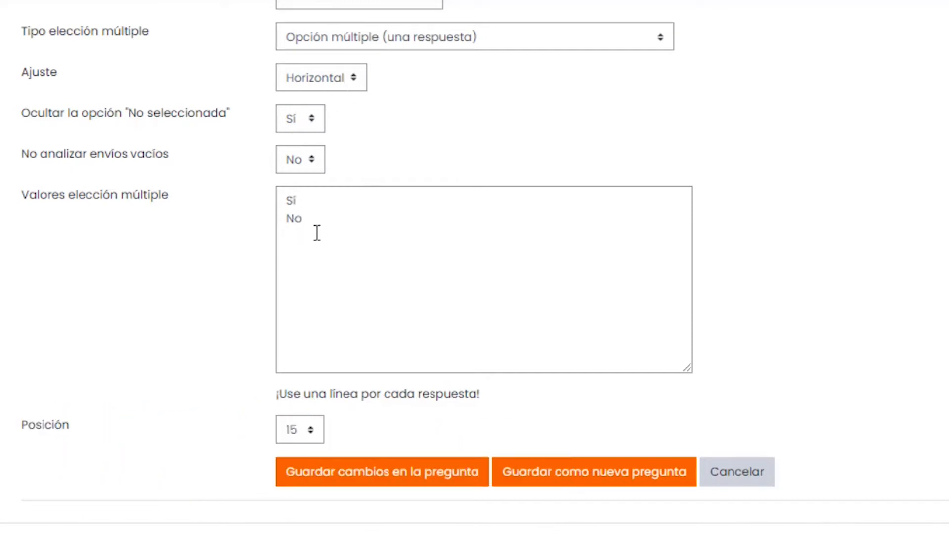
pyautogui.scroll(-2, 318, 232)
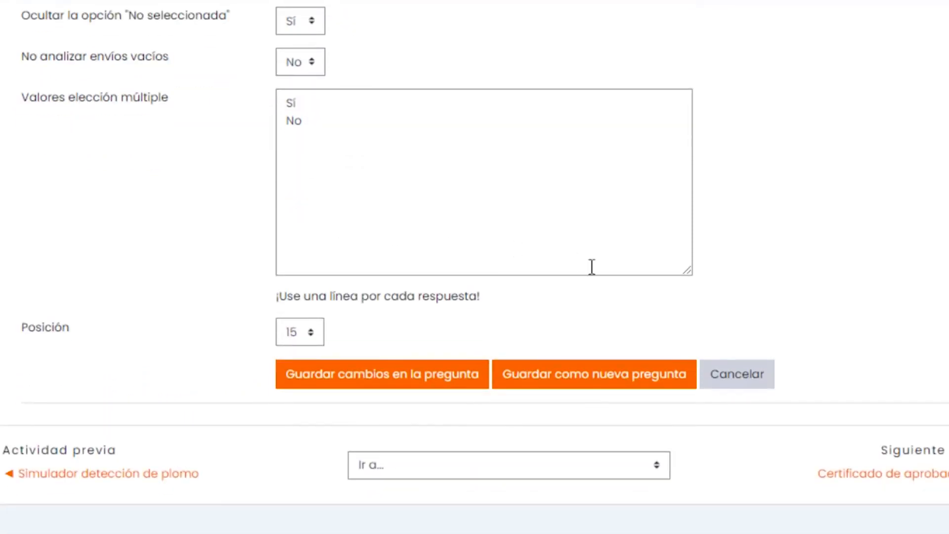
pyautogui.click(716, 382)
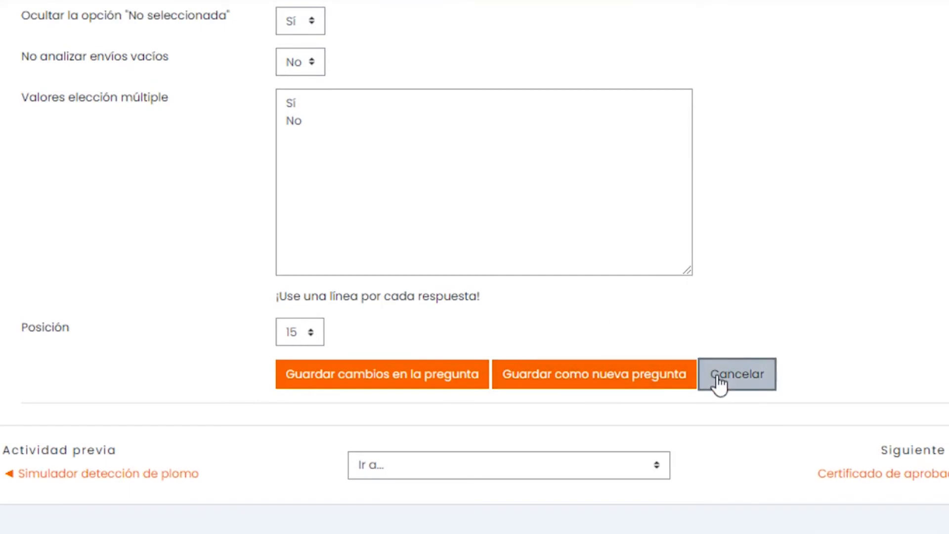
# Step: Open the long-text question "Aquí les describo mi idea..." for editing
pyautogui.scroll(-20, 364, 272)
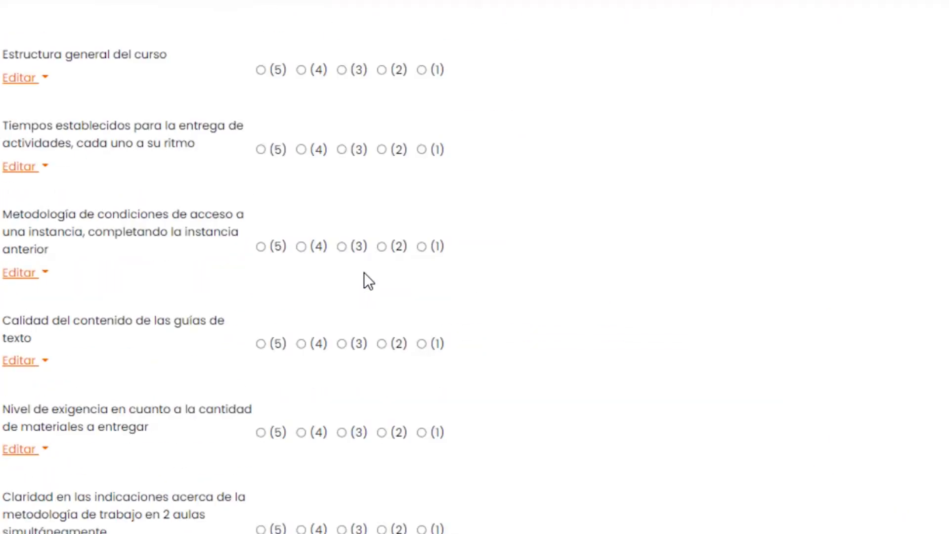
pyautogui.scroll(-2, 364, 273)
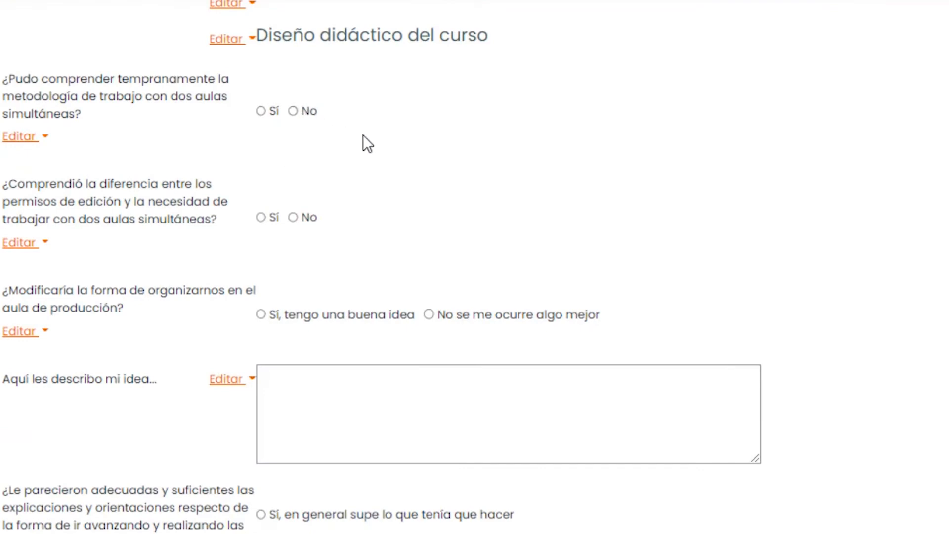
pyautogui.scroll(-4, 363, 135)
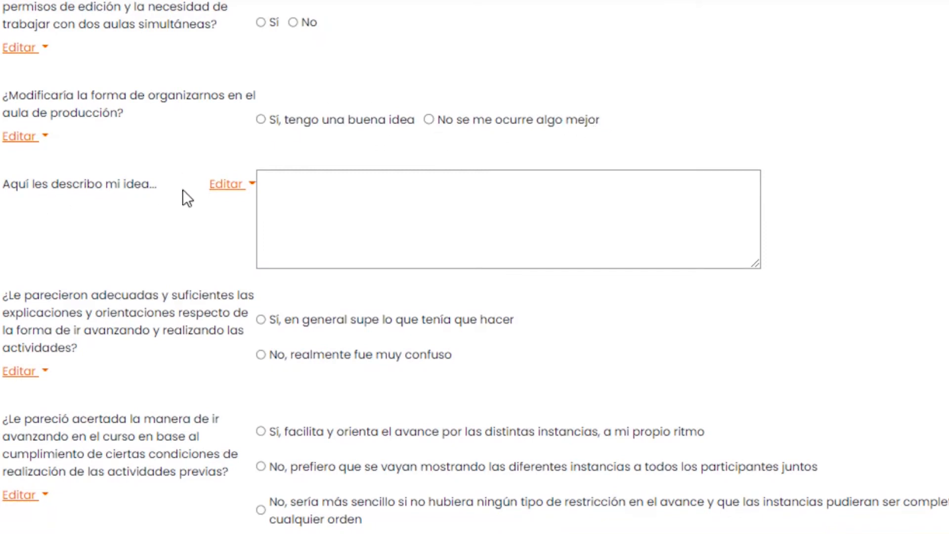
pyautogui.click(253, 187)
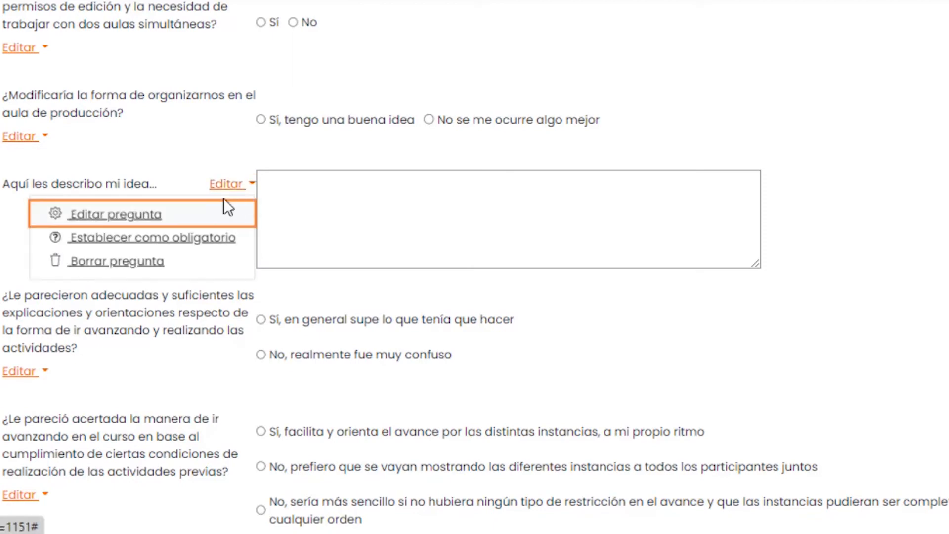
pyautogui.click(136, 217)
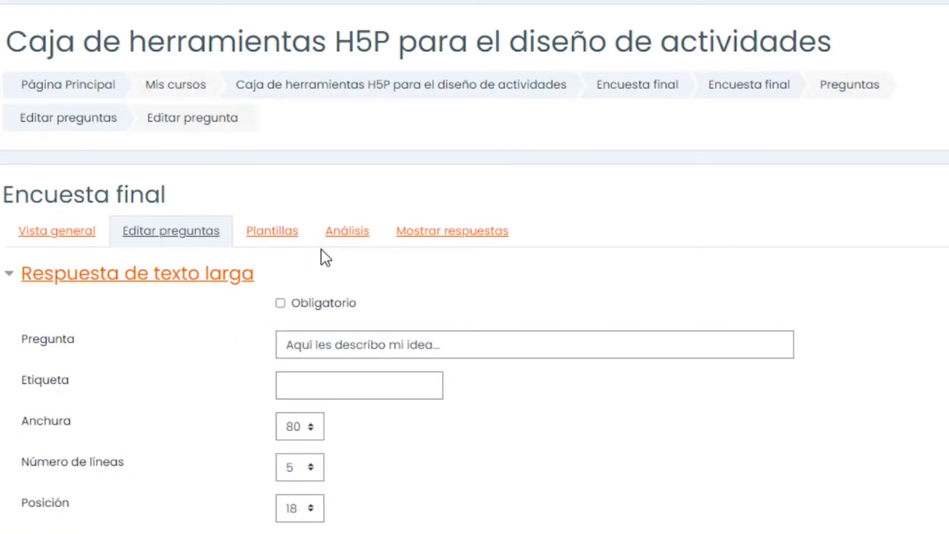
# Step: Review the long-text question's Anchura, Número de líneas and Posición settings, and leave without saving
pyautogui.scroll(-4, 321, 248)
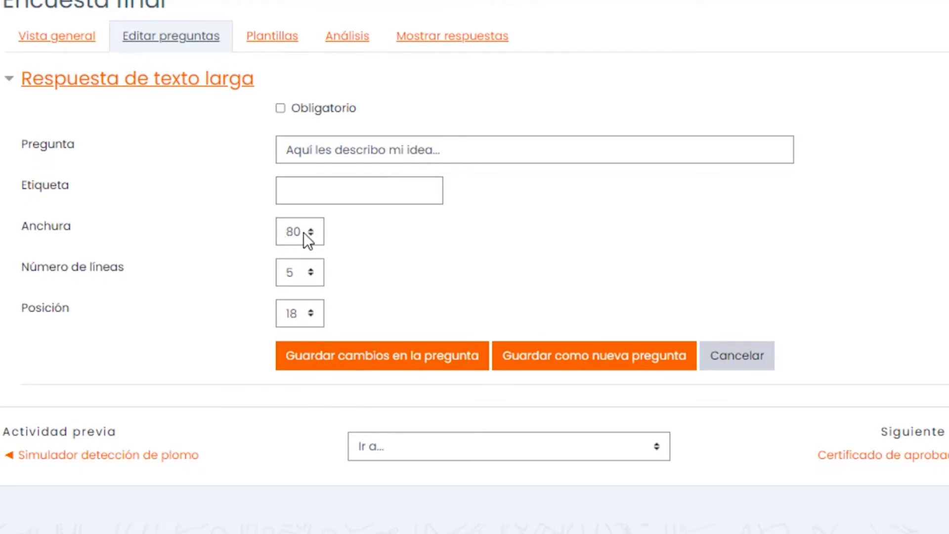
pyautogui.scroll(-2, 300, 235)
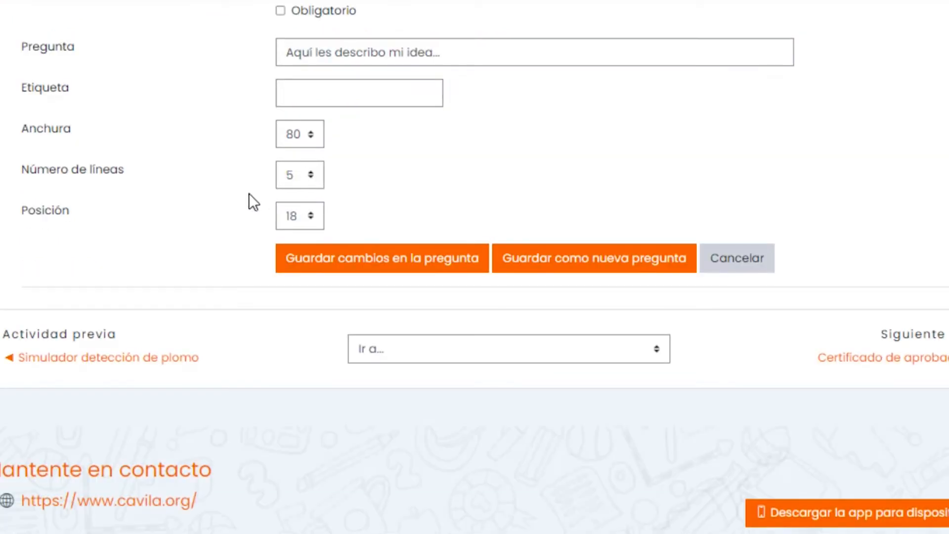
pyautogui.scroll(2, 242, 206)
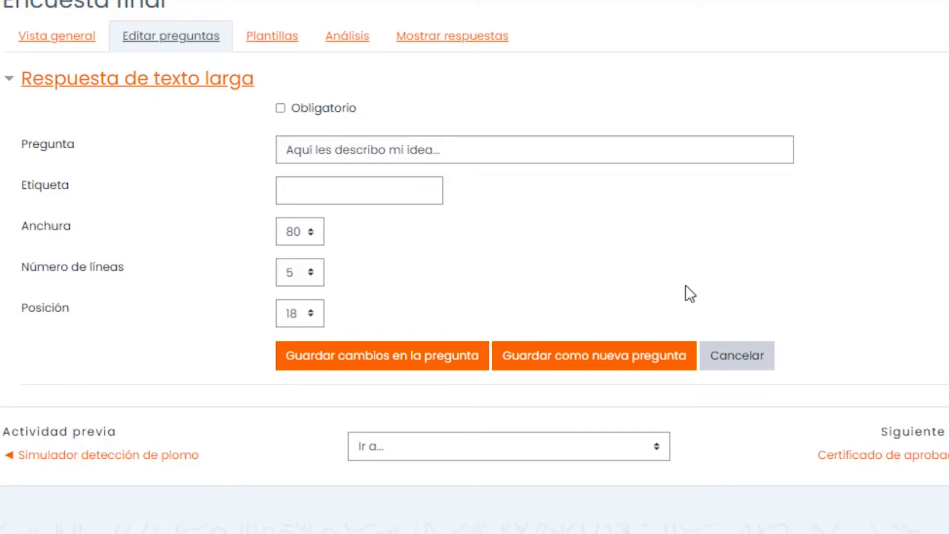
pyautogui.click(727, 363)
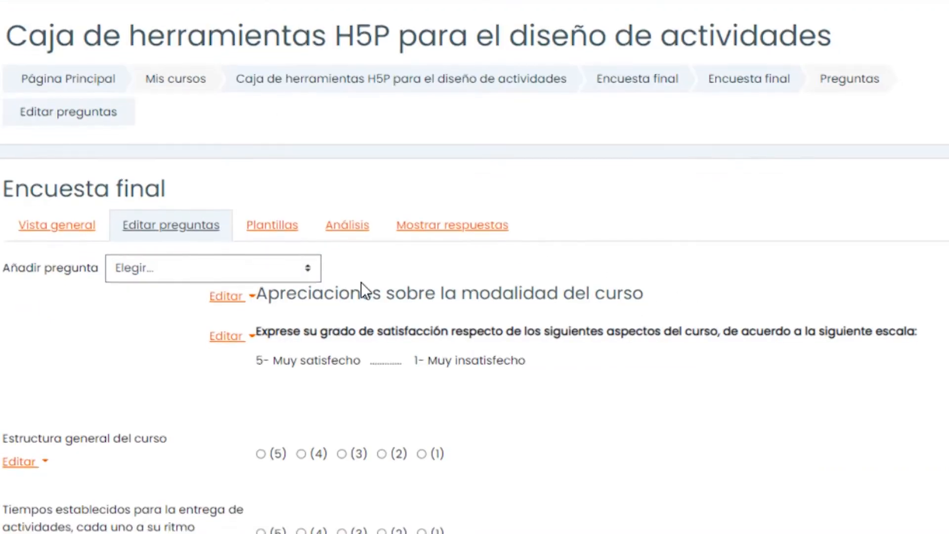
# Step: Look through the Materiales and Gamificación sections and open "¿En qué temas le gustaría profundizar?" under "Trabajo futuro" for editing
pyautogui.scroll(-15, 361, 282)
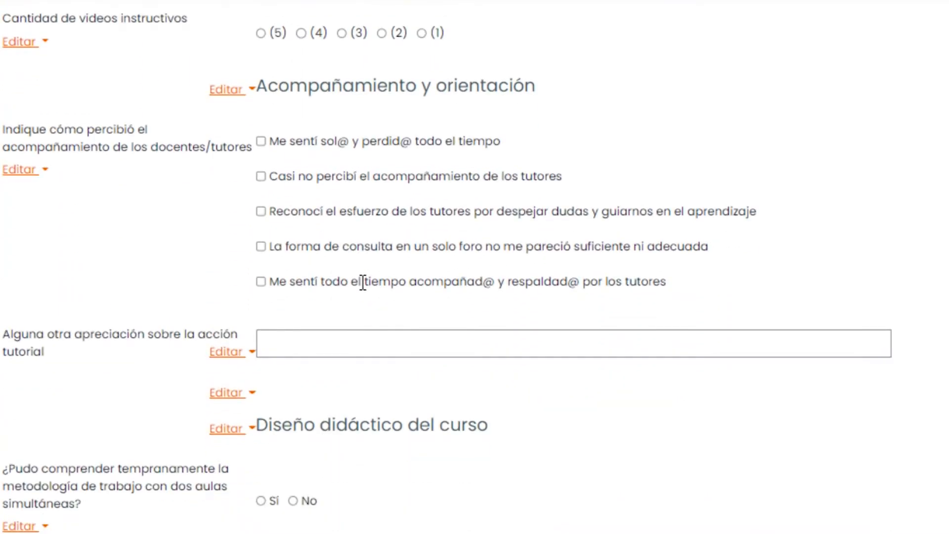
pyautogui.scroll(-5, 361, 282)
pyautogui.scroll(-4, 361, 282)
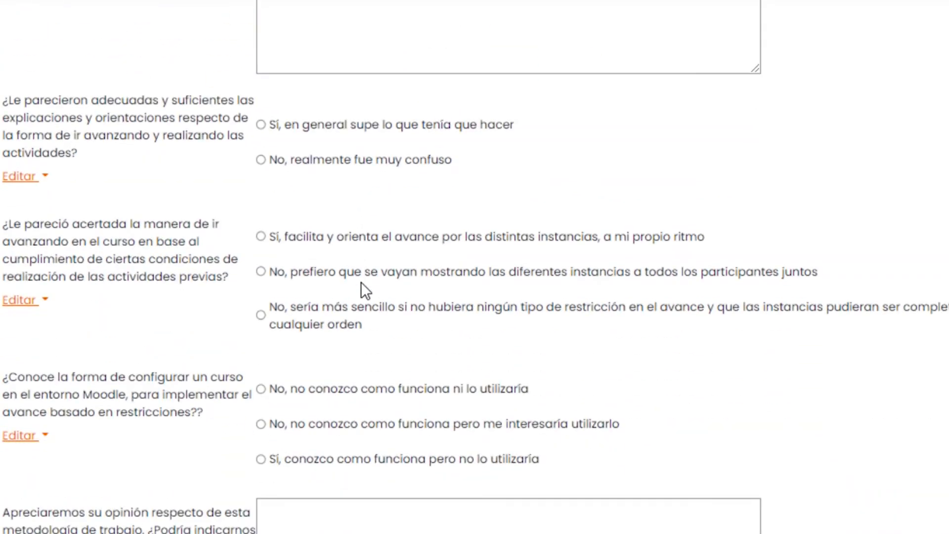
pyautogui.scroll(-4, 364, 266)
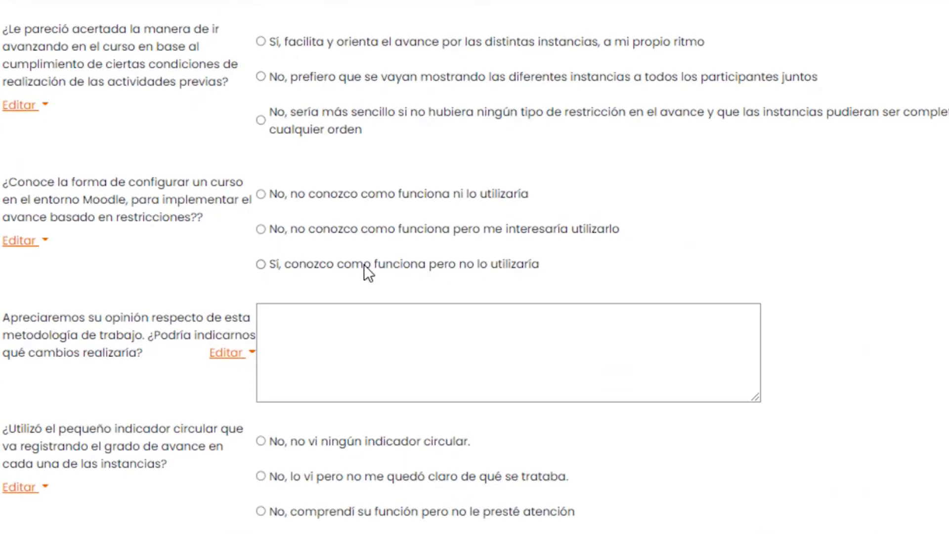
pyautogui.scroll(-4, 364, 265)
pyautogui.scroll(-4, 364, 265)
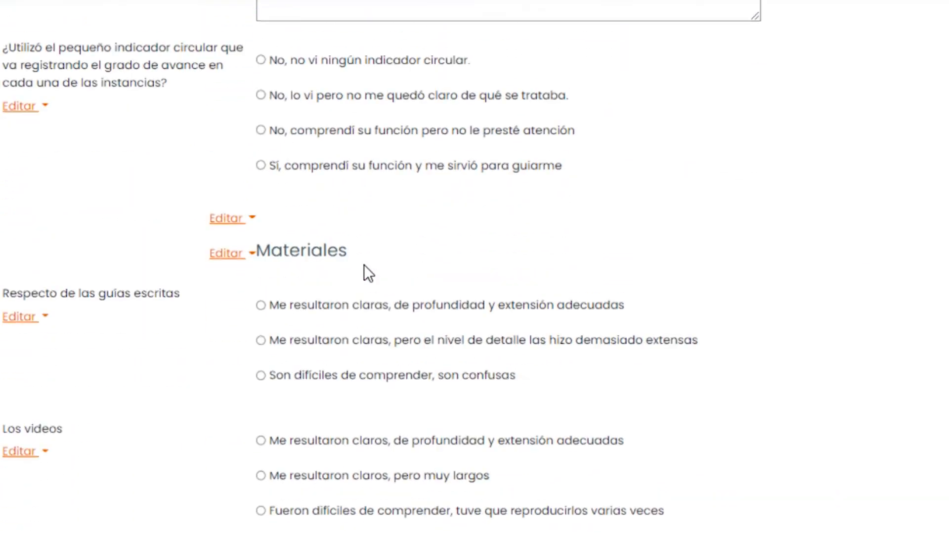
pyautogui.scroll(-2, 364, 265)
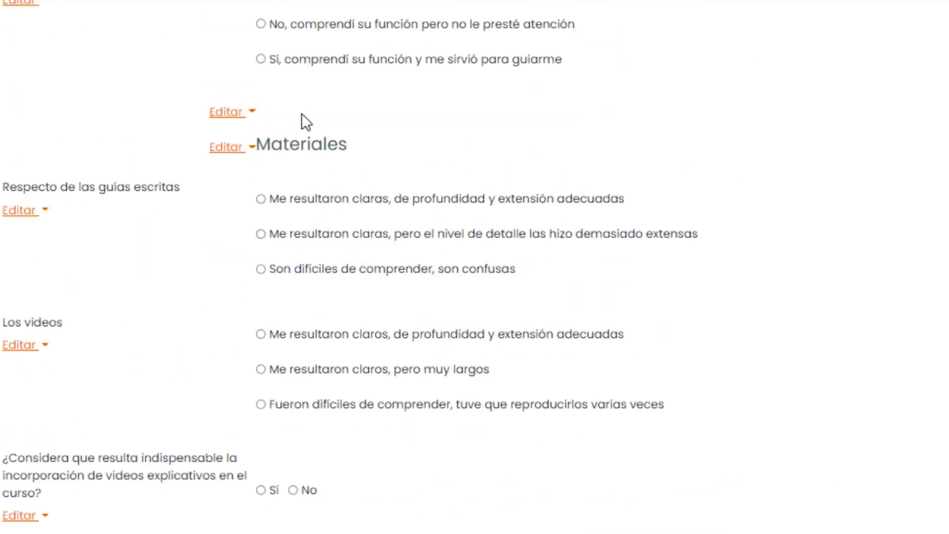
pyautogui.scroll(-11, 311, 267)
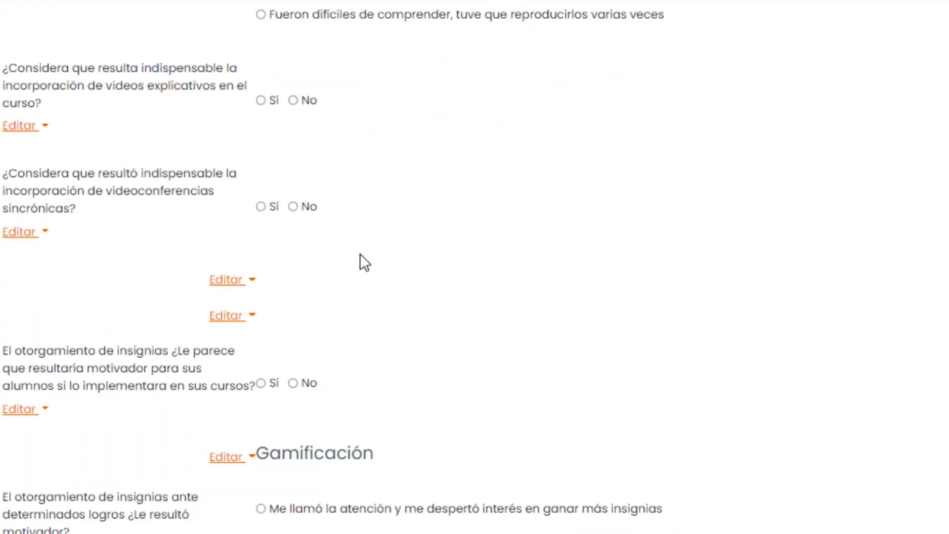
pyautogui.scroll(-8, 366, 250)
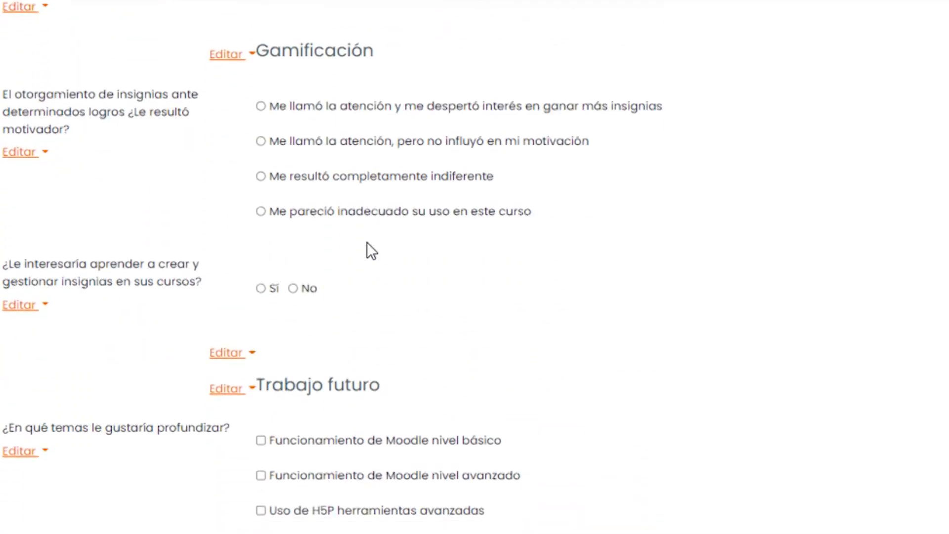
pyautogui.scroll(-2, 306, 234)
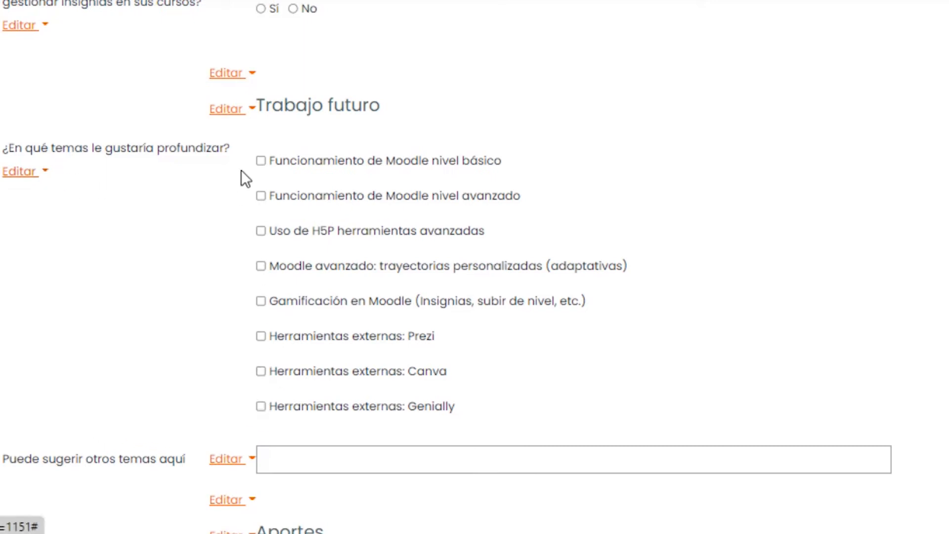
pyautogui.click(43, 173)
pyautogui.click(112, 203)
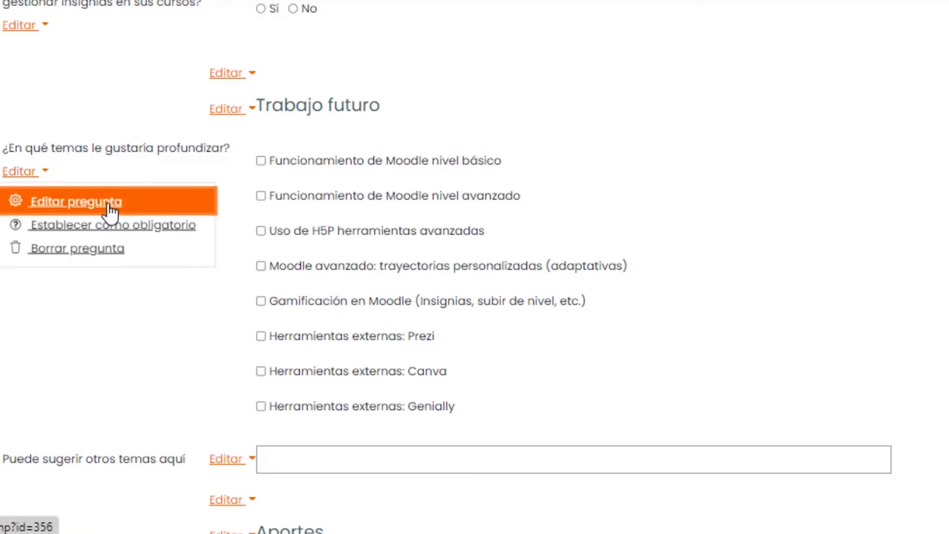
# Step: Review the topics question's multiple-choice type, Ajuste, one-per-line answer values and Posición, and leave without saving
pyautogui.scroll(-4, 424, 241)
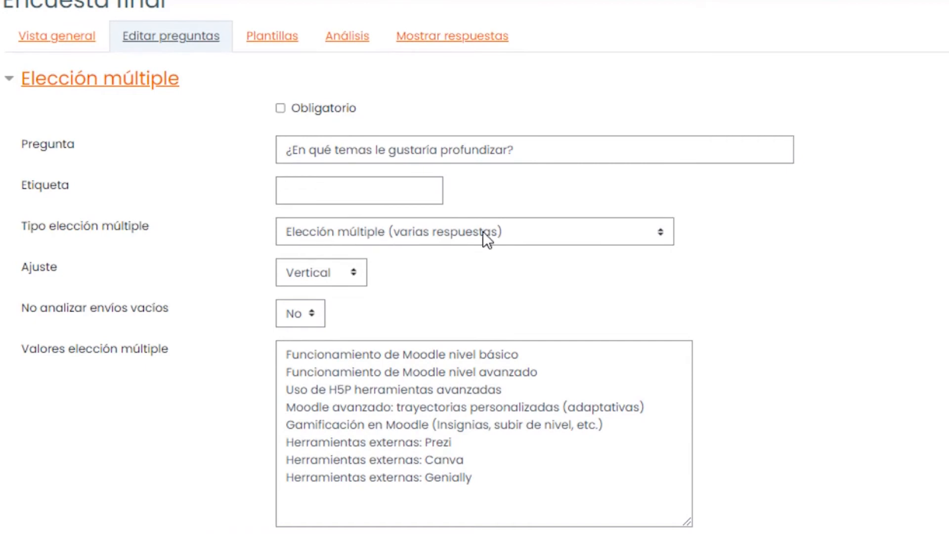
pyautogui.scroll(-4, 555, 244)
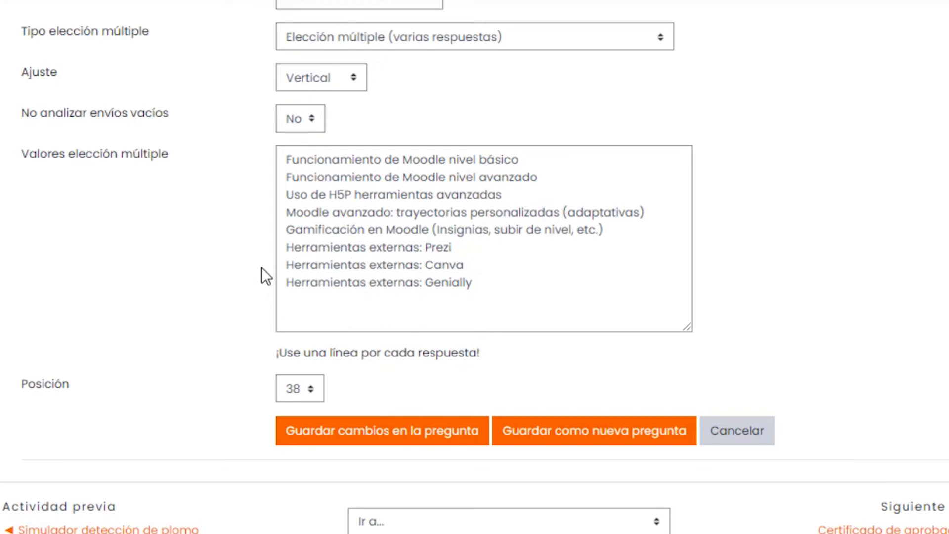
pyautogui.scroll(-2, 262, 268)
pyautogui.scroll(1, 262, 261)
pyautogui.scroll(3, 262, 261)
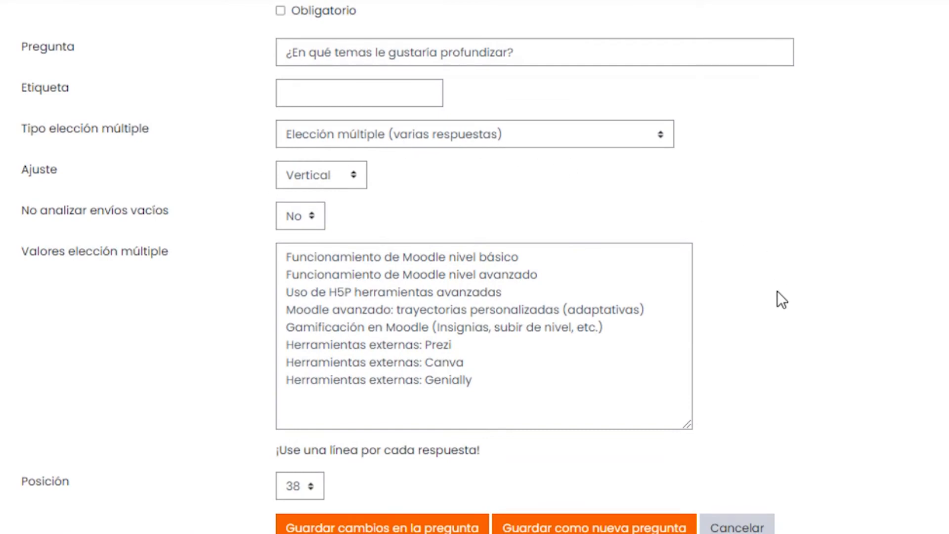
pyautogui.scroll(-4, 777, 291)
pyautogui.click(727, 341)
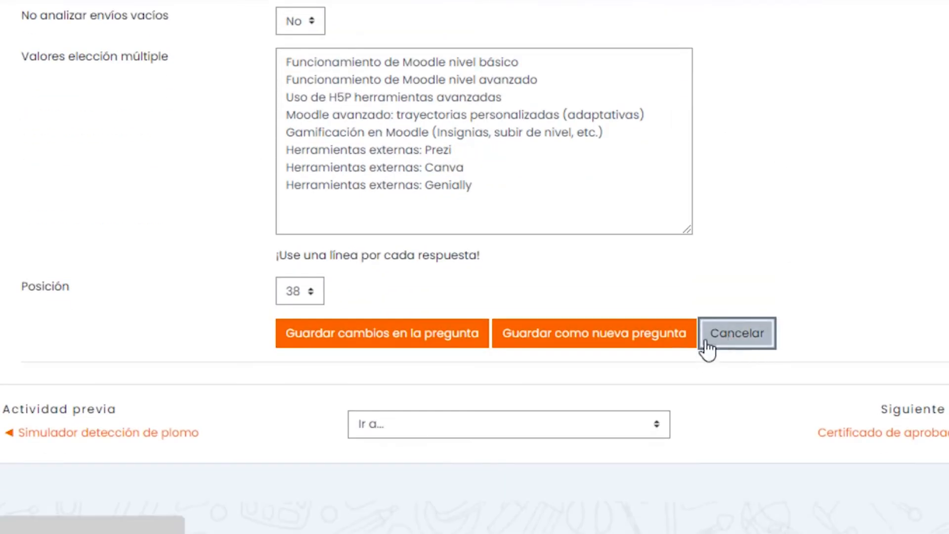
# Step: Look through the whole questionnaire down to the Aportes section's last question and go back up to the first rating questions
pyautogui.scroll(-5, 343, 296)
pyautogui.scroll(-15, 344, 306)
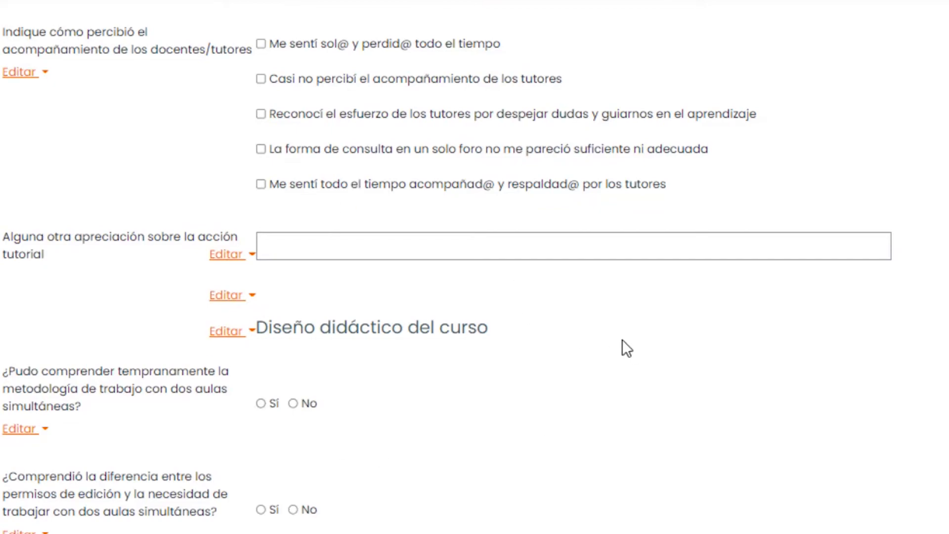
pyautogui.scroll(-13, 609, 334)
pyautogui.scroll(-18, 593, 314)
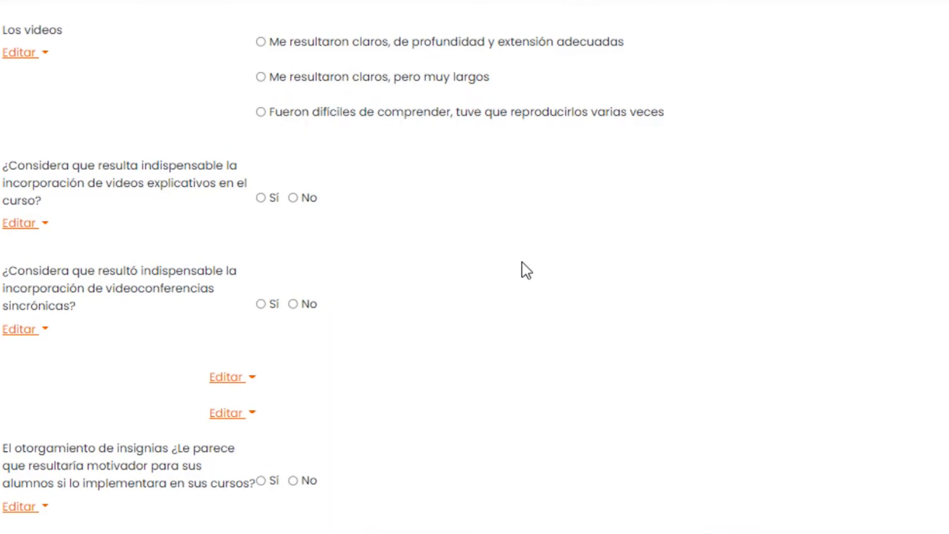
pyautogui.scroll(-4, 521, 262)
pyautogui.scroll(-10, 517, 260)
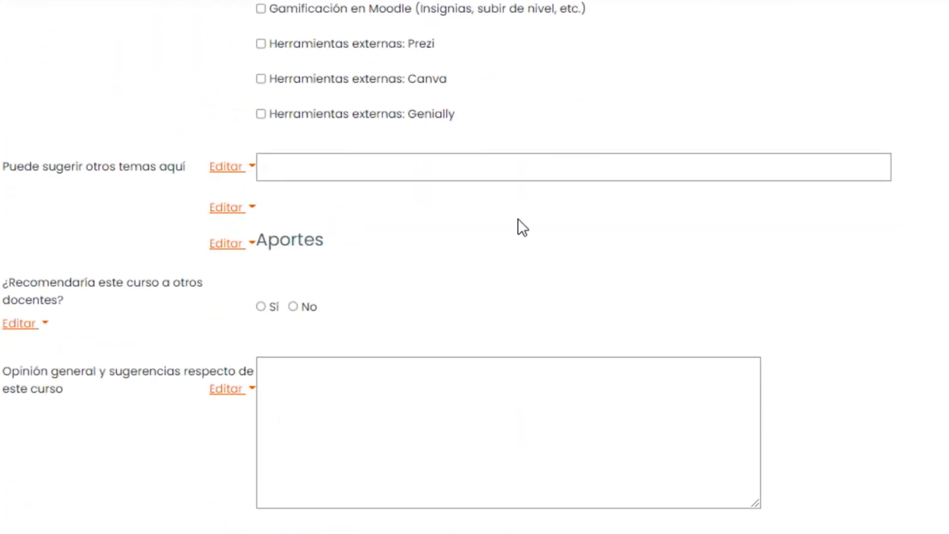
pyautogui.scroll(-5, 518, 226)
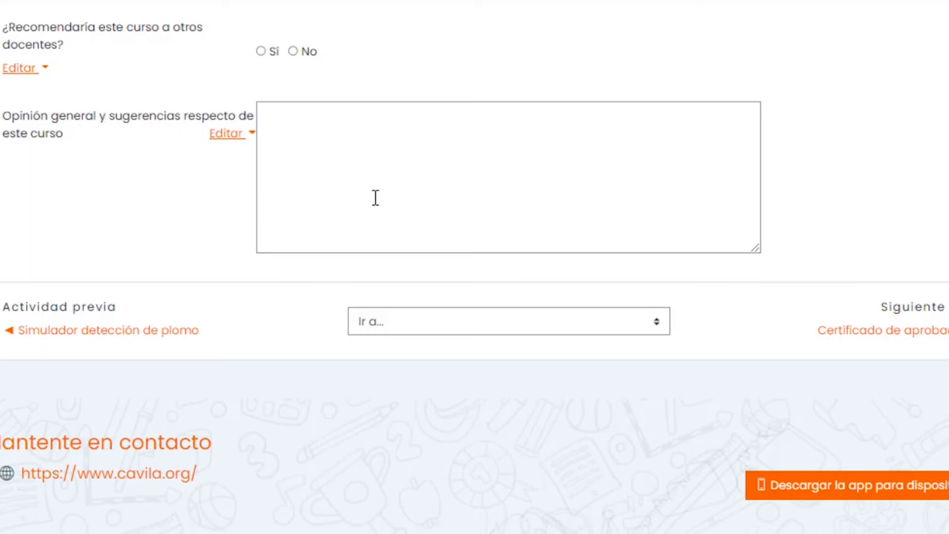
pyautogui.scroll(20, 375, 197)
pyautogui.scroll(20, 382, 186)
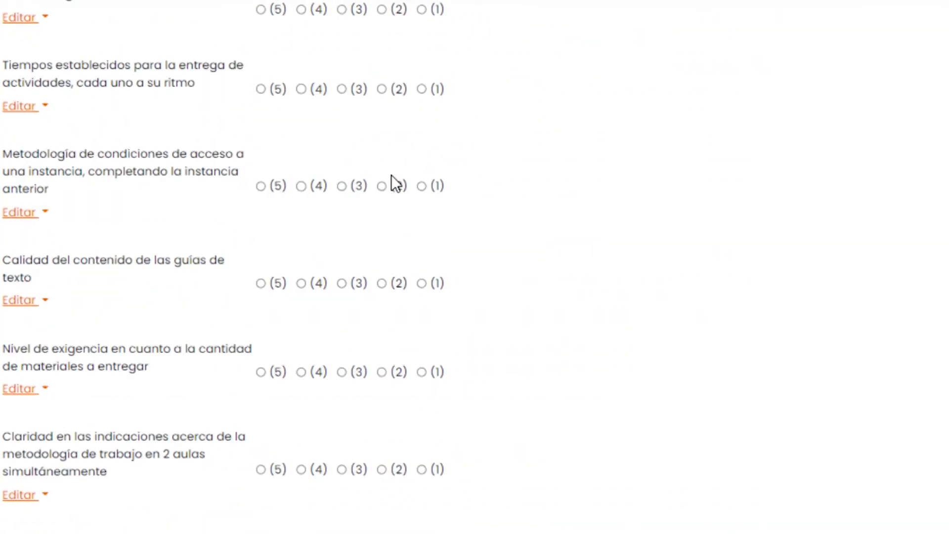
# Step: Review the survey's Plantillas options for using, saving and deleting a template and for exporting or importing questions
pyautogui.scroll(8, 390, 174)
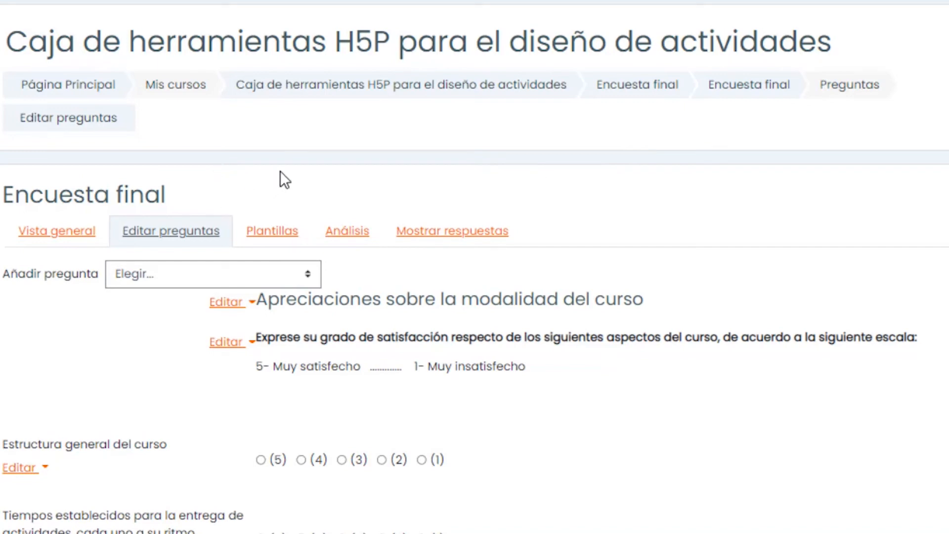
pyautogui.click(348, 231)
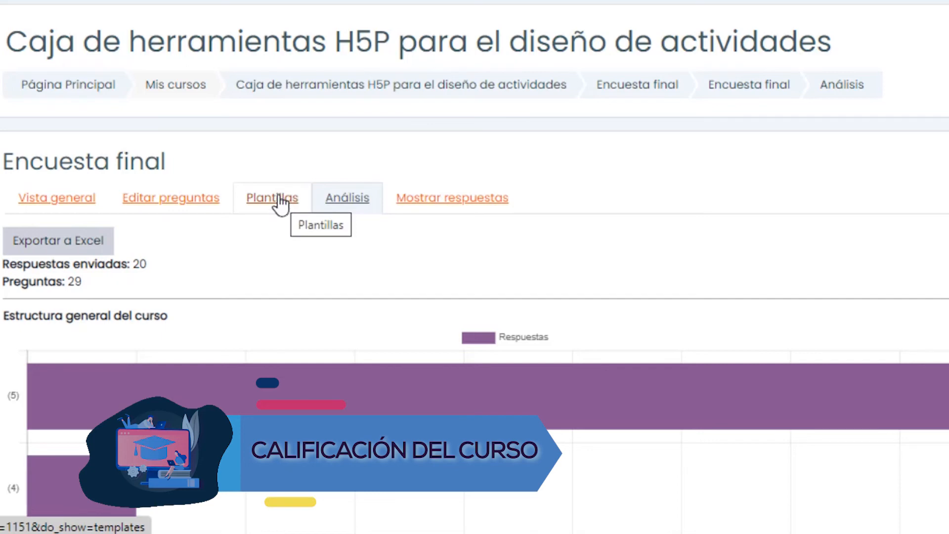
pyautogui.click(281, 201)
pyautogui.scroll(-2, 284, 221)
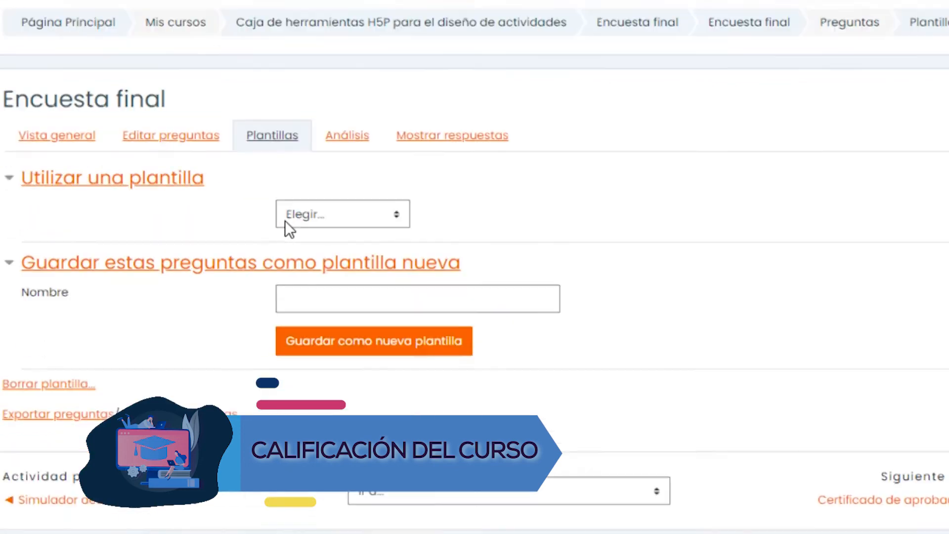
pyautogui.scroll(-2, 186, 252)
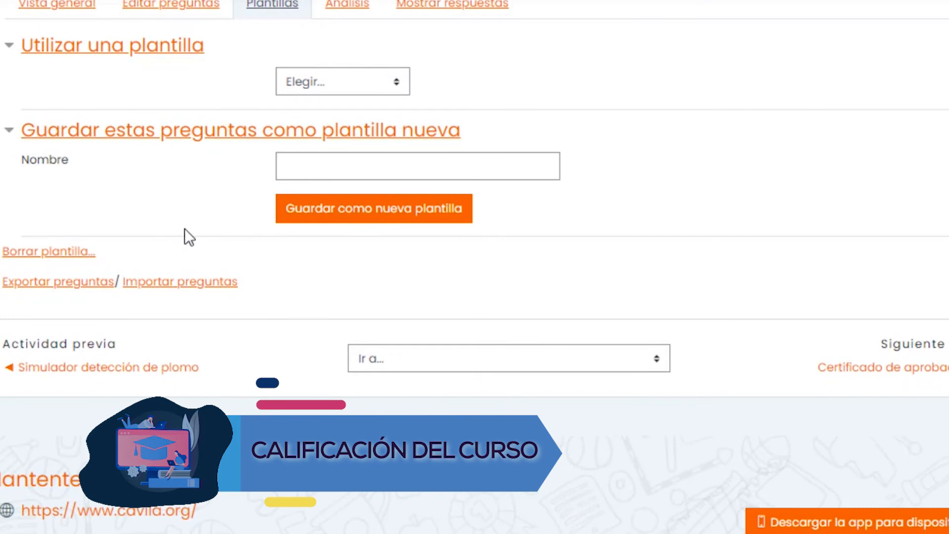
pyautogui.scroll(-1, 183, 167)
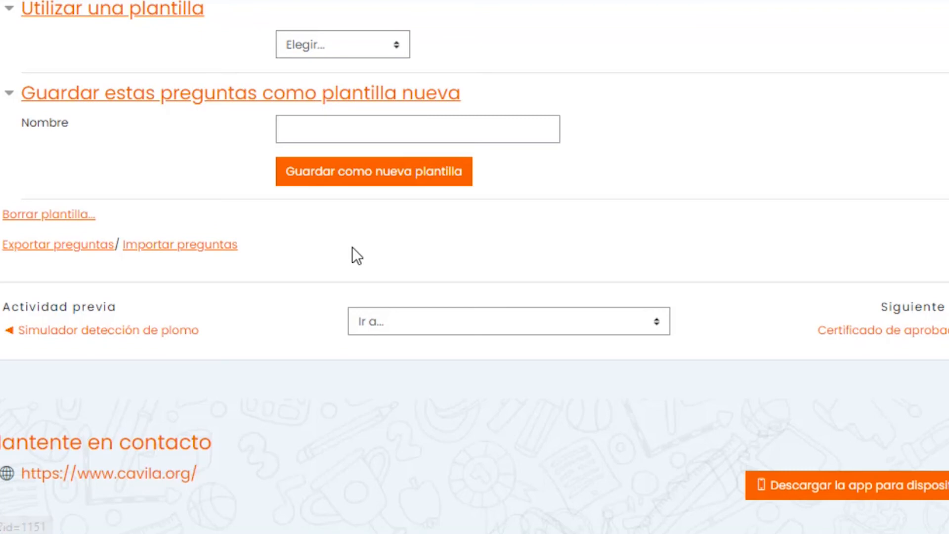
pyautogui.scroll(3, 352, 254)
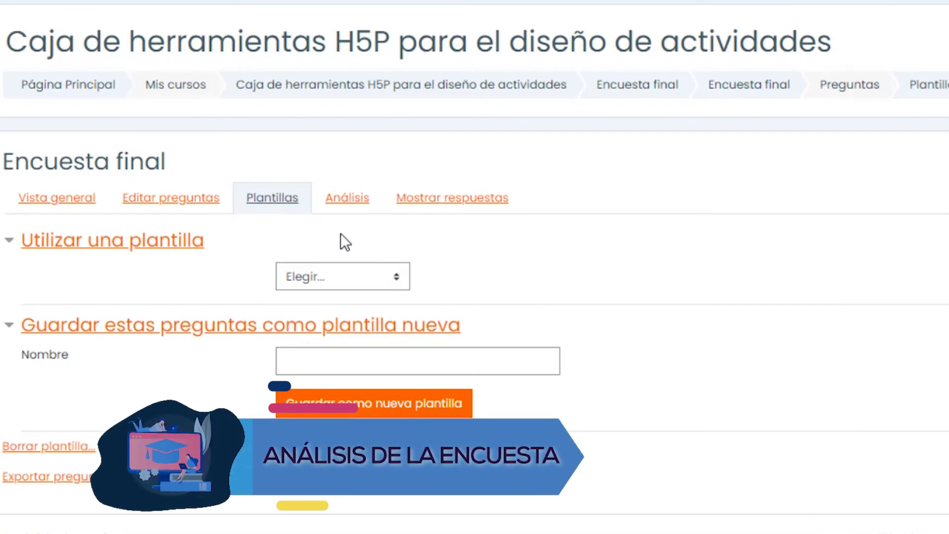
# Step: Open the survey's Análisis and examine the response counts and percentages per rating for "Estructura general del curso"
pyautogui.click(353, 199)
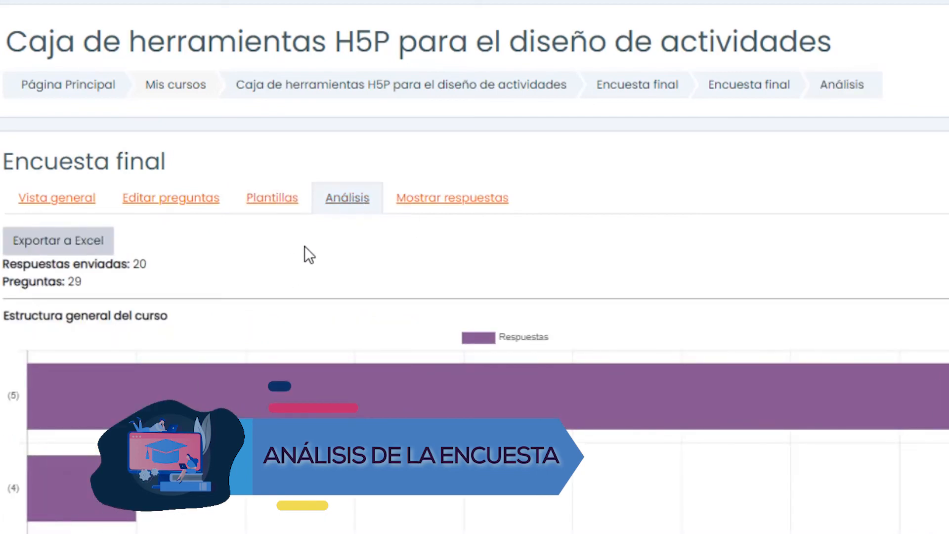
pyautogui.scroll(-4, 304, 245)
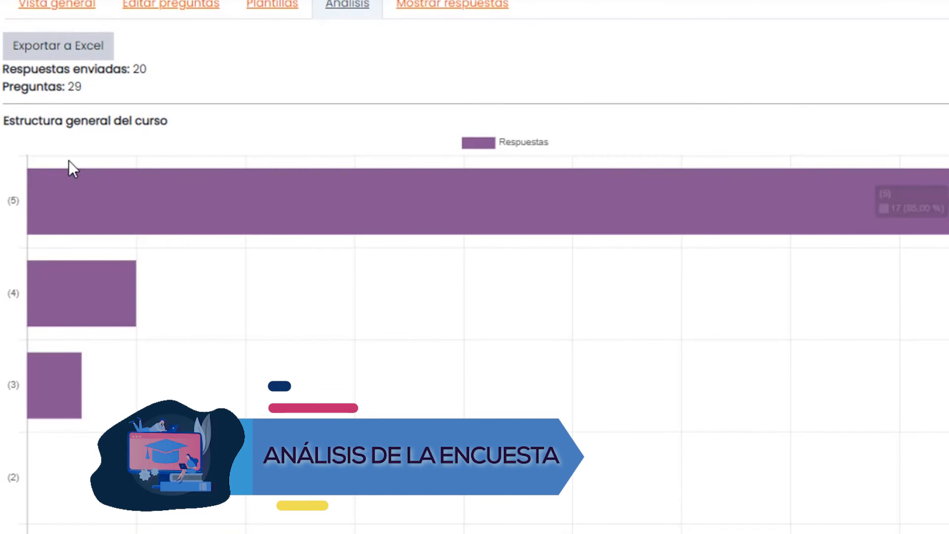
pyautogui.moveTo(437, 217)
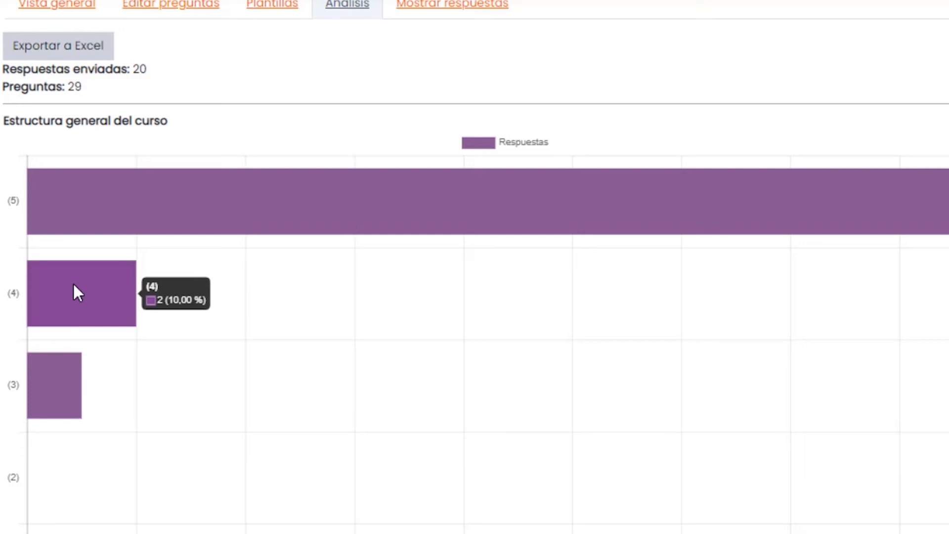
pyautogui.scroll(-4, 74, 287)
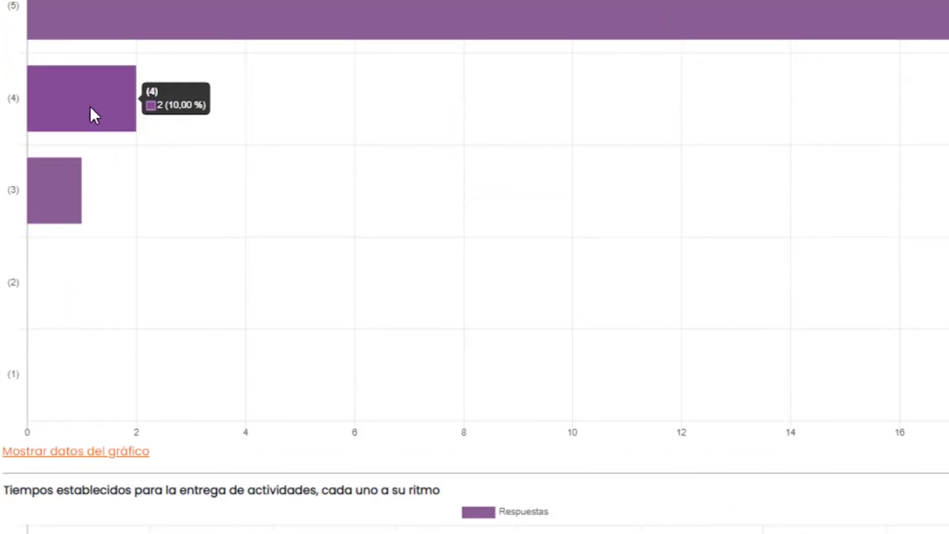
pyautogui.moveTo(61, 199)
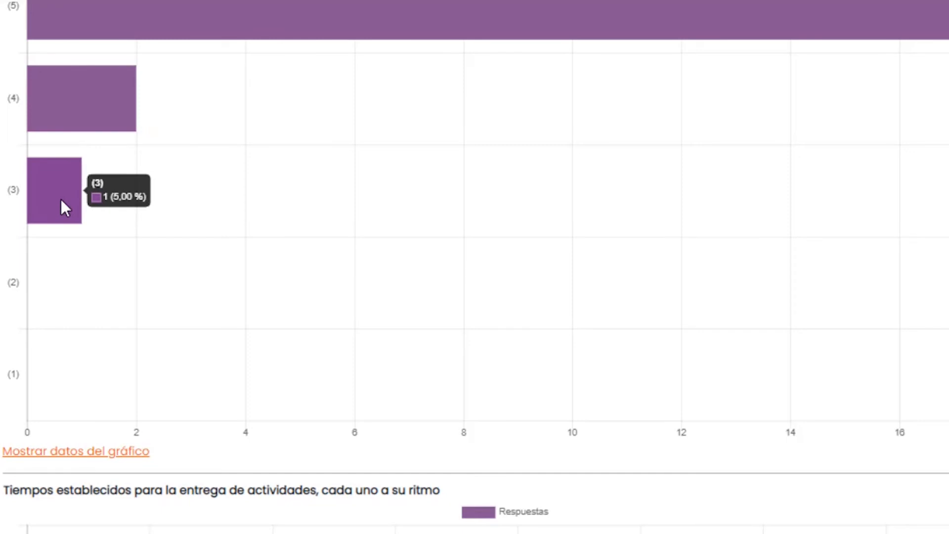
# Step: Look through the rating charts from "Tiempos establecidos para la entrega de actividades" down to "Cantidad de videos instructivos"
pyautogui.scroll(-8, 299, 263)
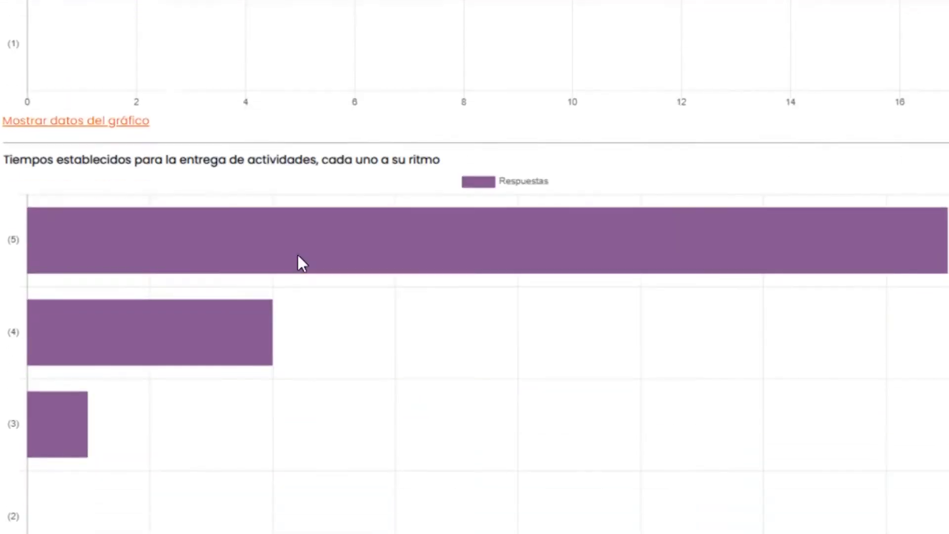
pyautogui.scroll(-6, 357, 254)
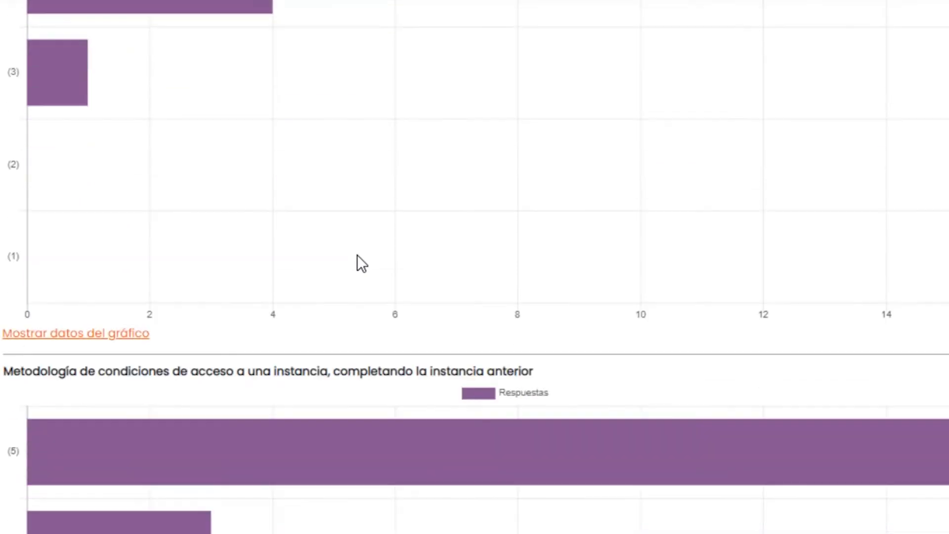
pyautogui.scroll(-3, 318, 177)
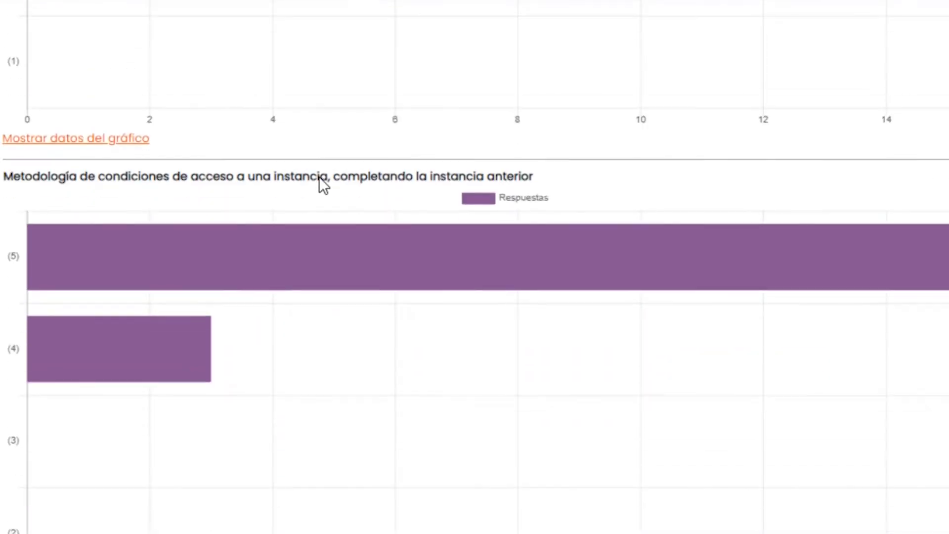
pyautogui.scroll(-3, 319, 176)
pyautogui.scroll(-4, 321, 177)
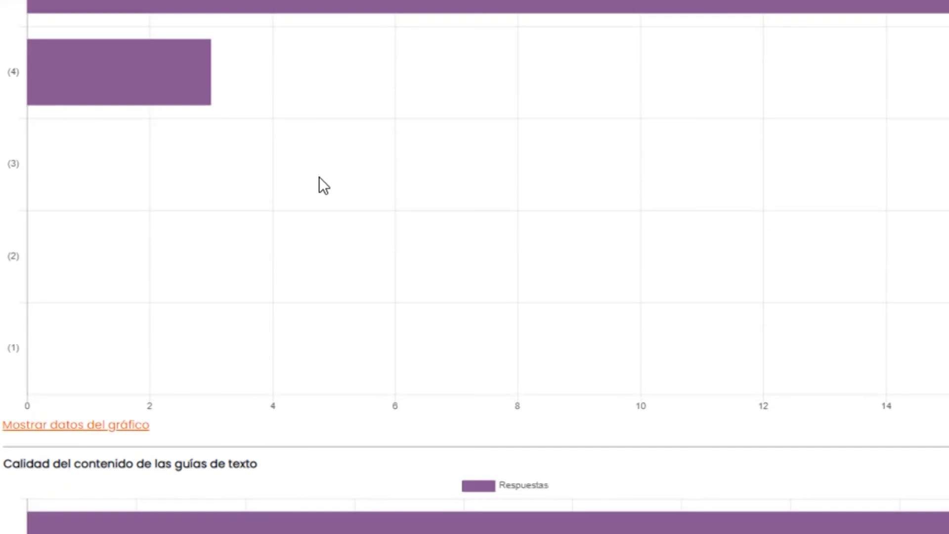
pyautogui.scroll(-6, 321, 181)
pyautogui.scroll(-6, 319, 176)
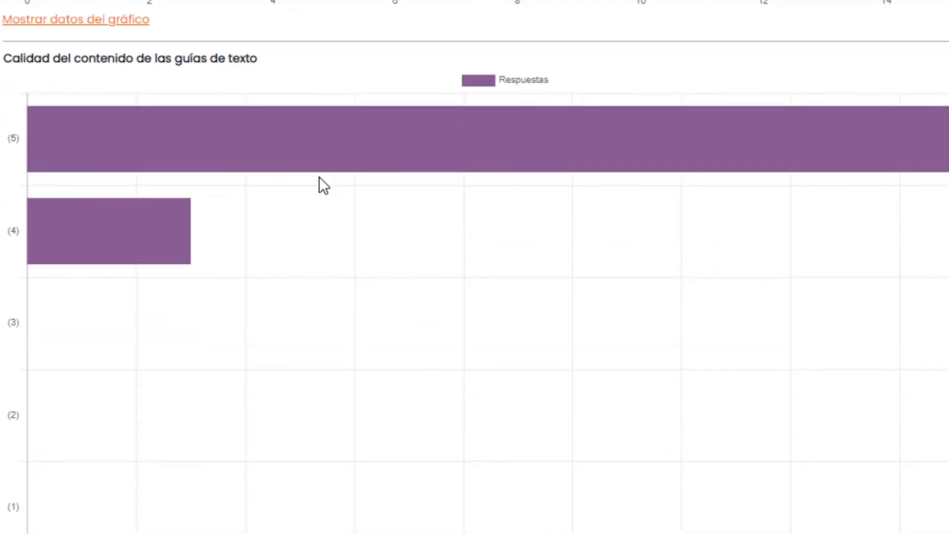
pyautogui.scroll(-10, 319, 176)
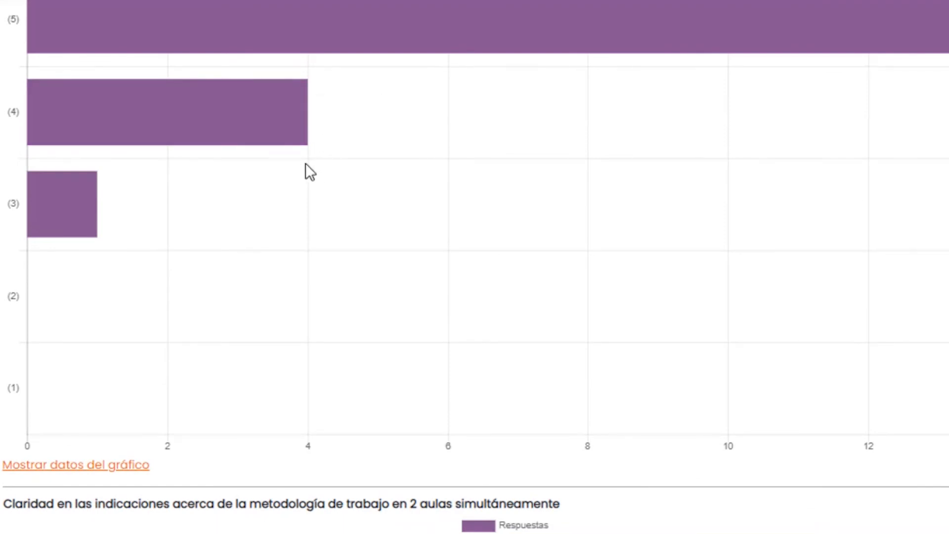
pyautogui.scroll(-6, 371, 205)
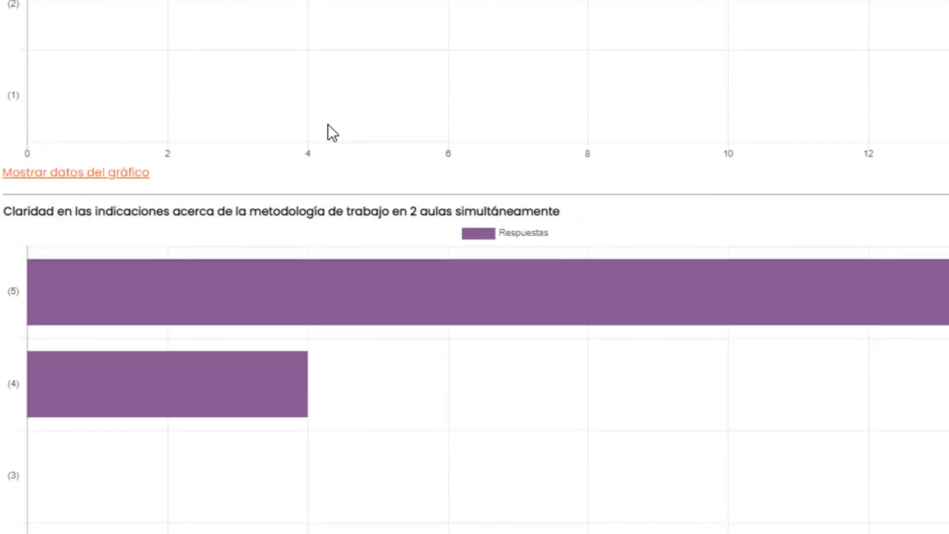
pyautogui.scroll(-6, 328, 123)
pyautogui.scroll(-14, 327, 124)
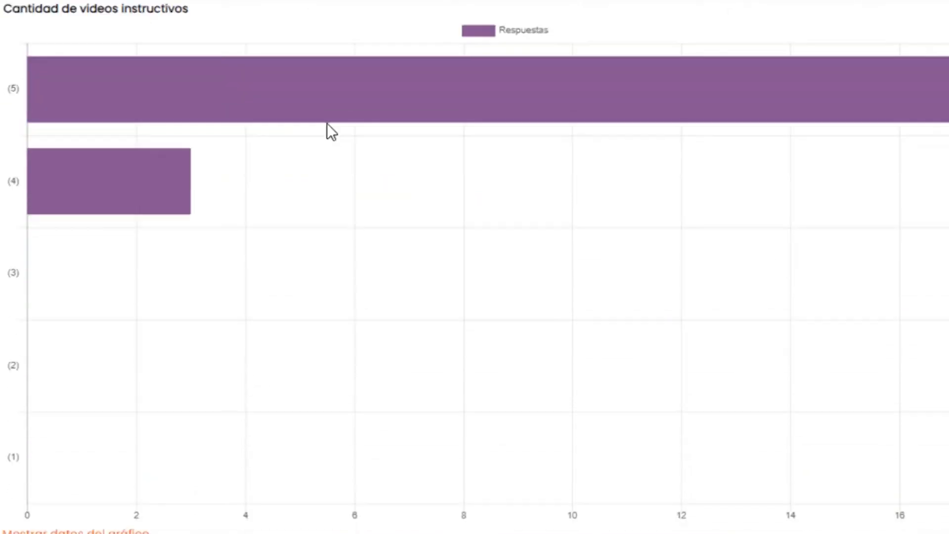
# Step: Examine the chart on the teachers' and tutors' support and the written answers to "Alguna otra apreciación sobre la acción tutorial"
pyautogui.scroll(-4, 327, 123)
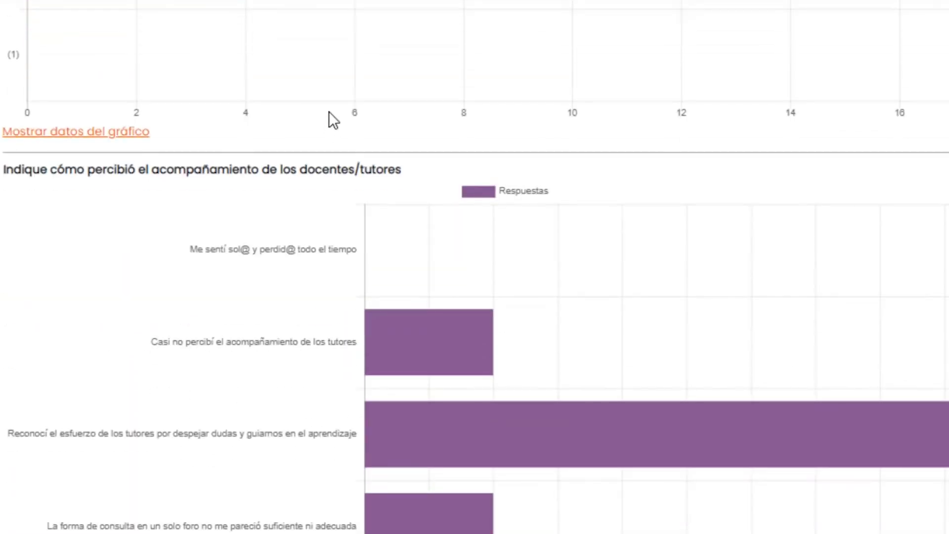
pyautogui.scroll(-2, 329, 111)
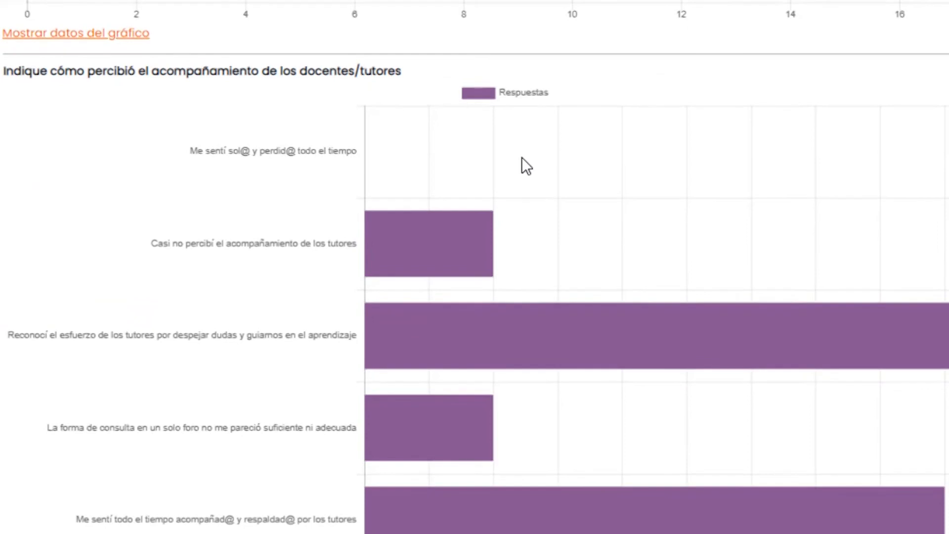
pyautogui.scroll(-2, 522, 159)
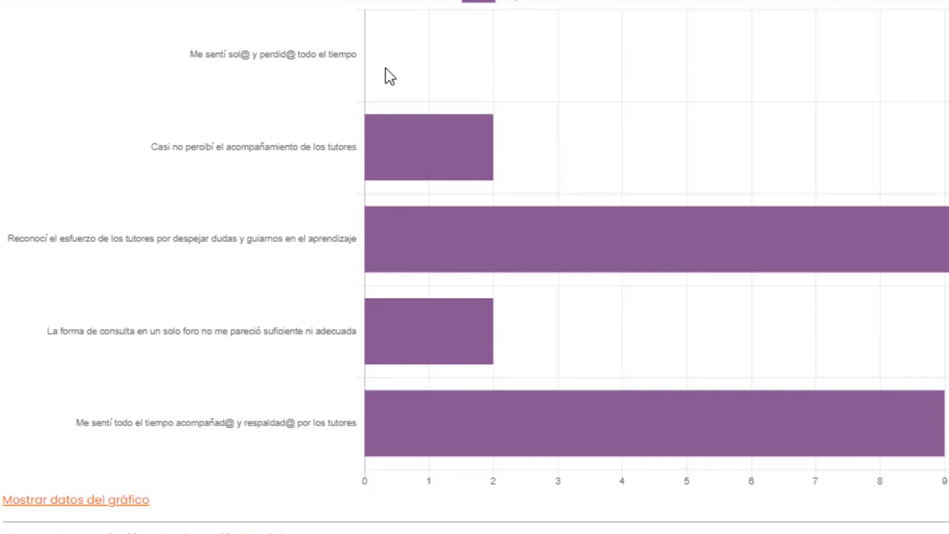
pyautogui.scroll(-6, 592, 70)
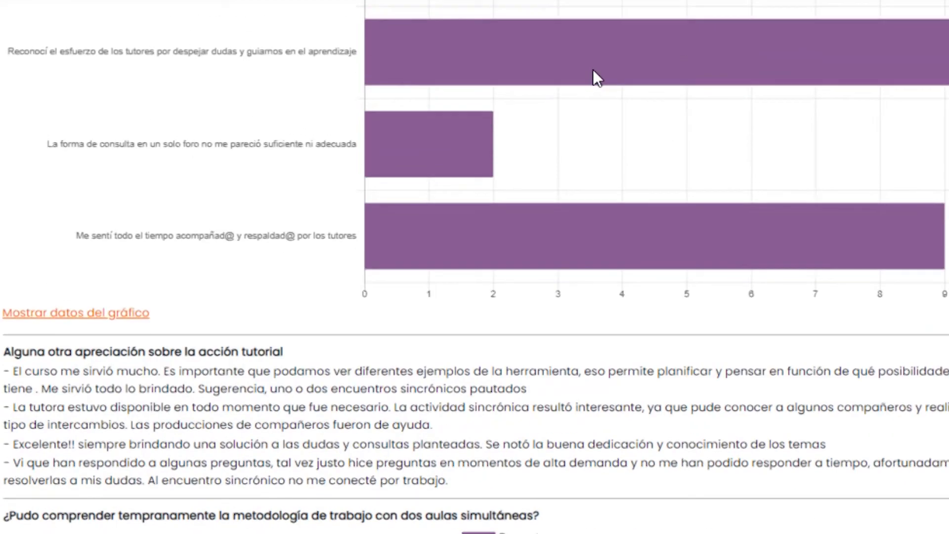
pyautogui.scroll(-2, 592, 69)
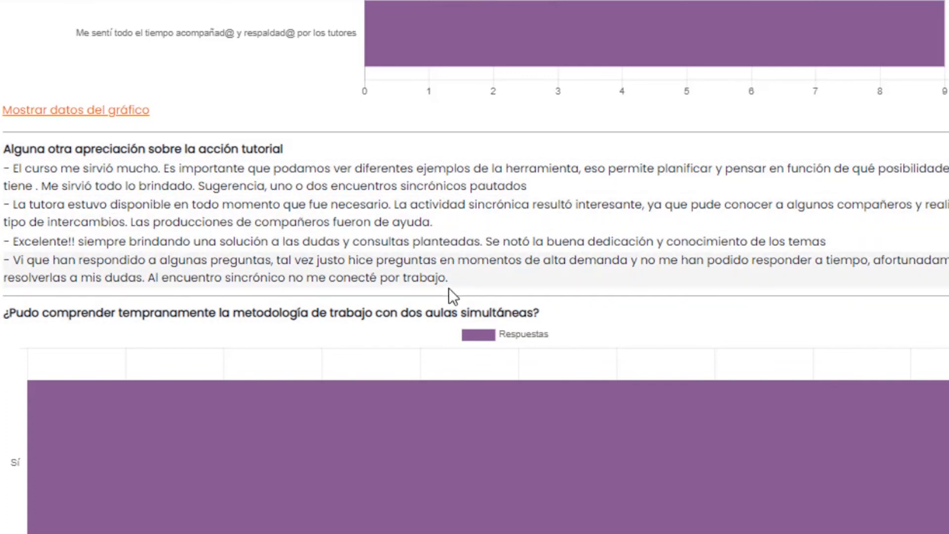
# Step: Look through the results from the two-classroom methodology question down to the written opinions on what changes to make
pyautogui.scroll(-4, 361, 137)
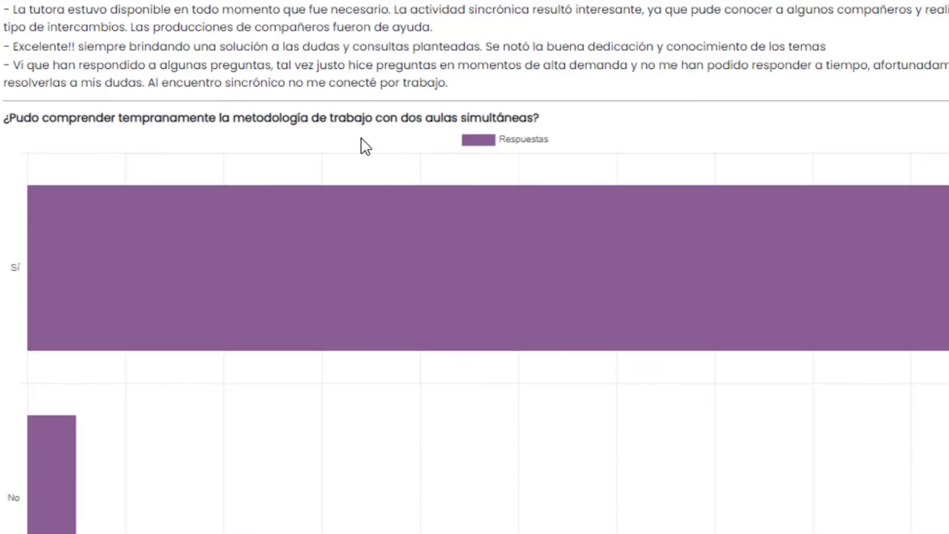
pyautogui.scroll(-4, 361, 138)
pyautogui.scroll(-15, 361, 138)
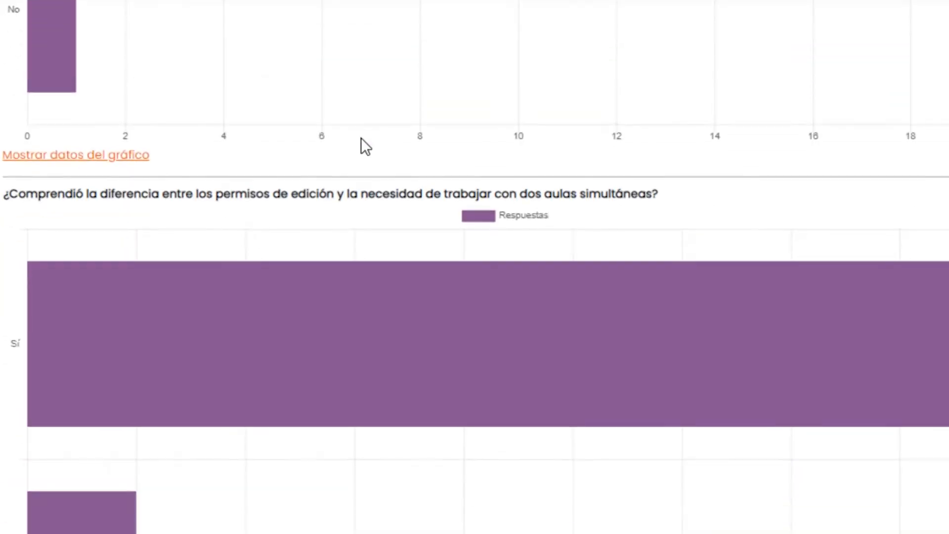
pyautogui.scroll(-15, 361, 139)
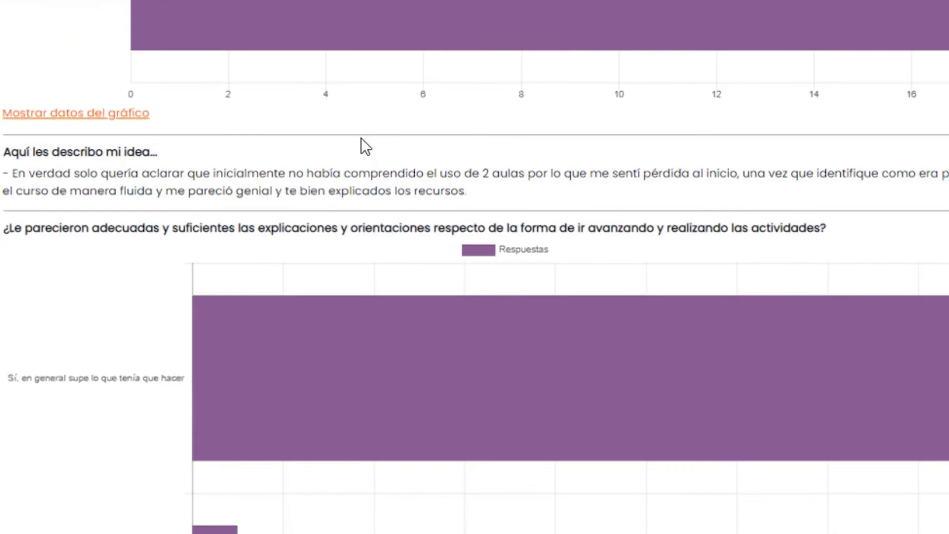
pyautogui.scroll(-8, 361, 138)
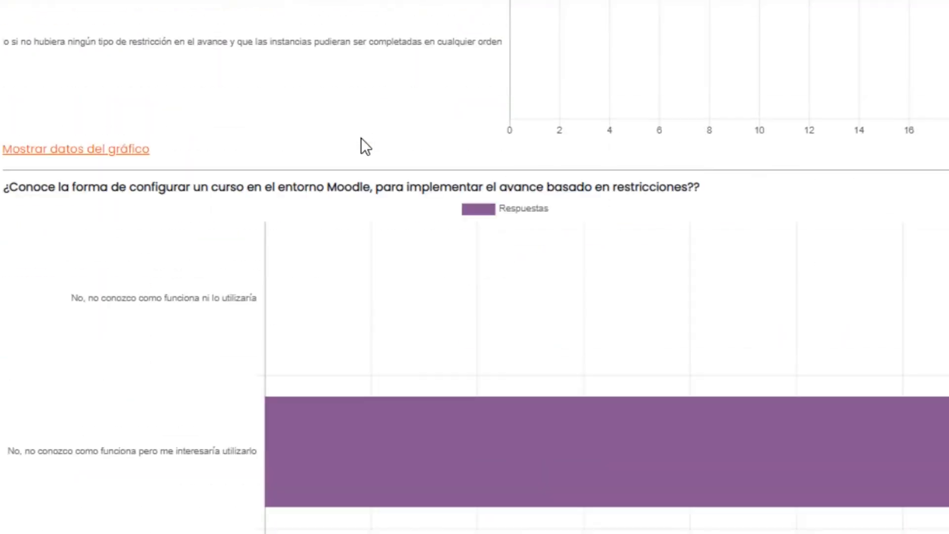
pyautogui.scroll(-5, 361, 137)
pyautogui.scroll(-8, 361, 137)
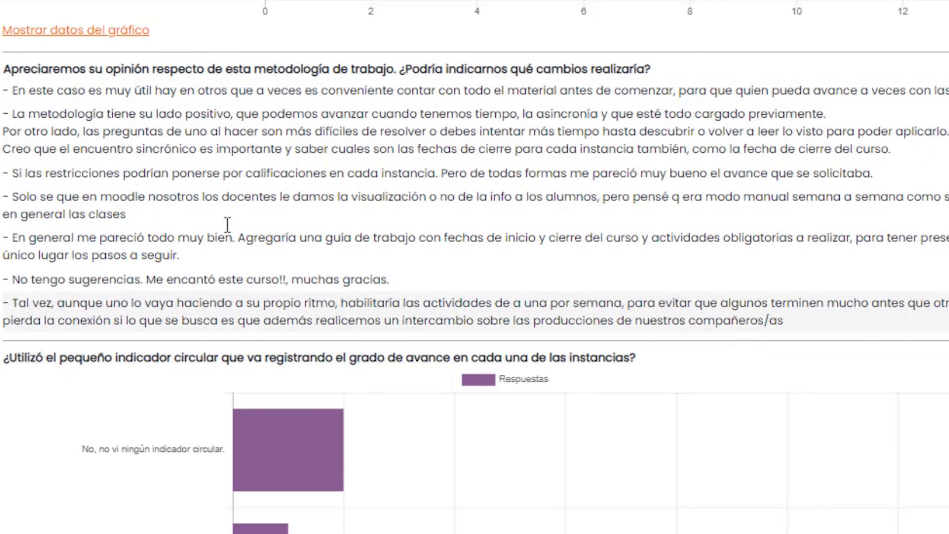
# Step: Look through the charts from the circular progress indicator question down to the one on synchronous videoconferences
pyautogui.scroll(-6, 228, 232)
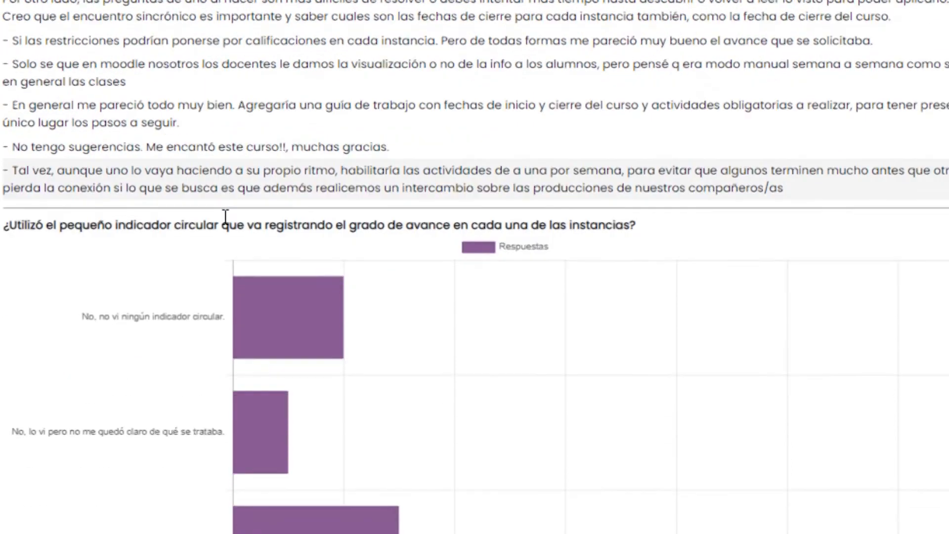
pyautogui.scroll(-20, 177, 205)
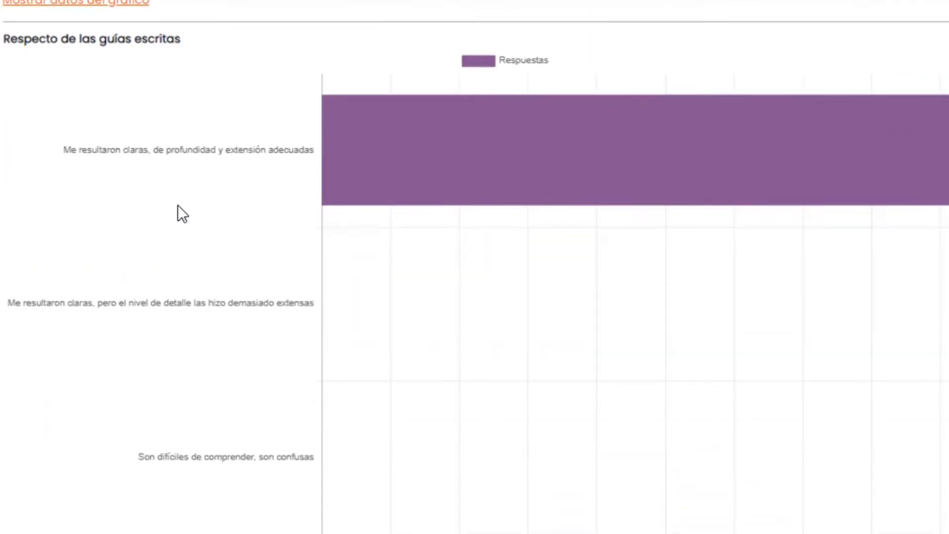
pyautogui.scroll(-20, 177, 205)
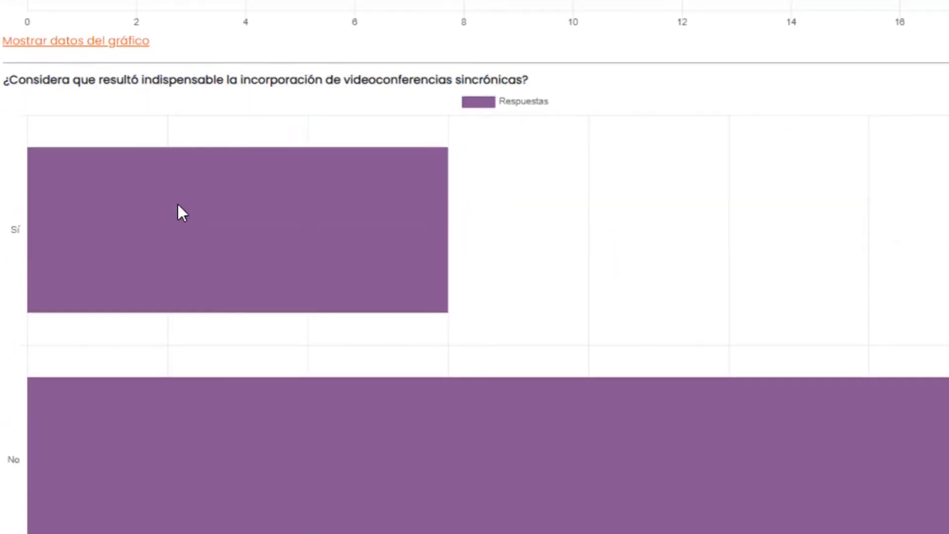